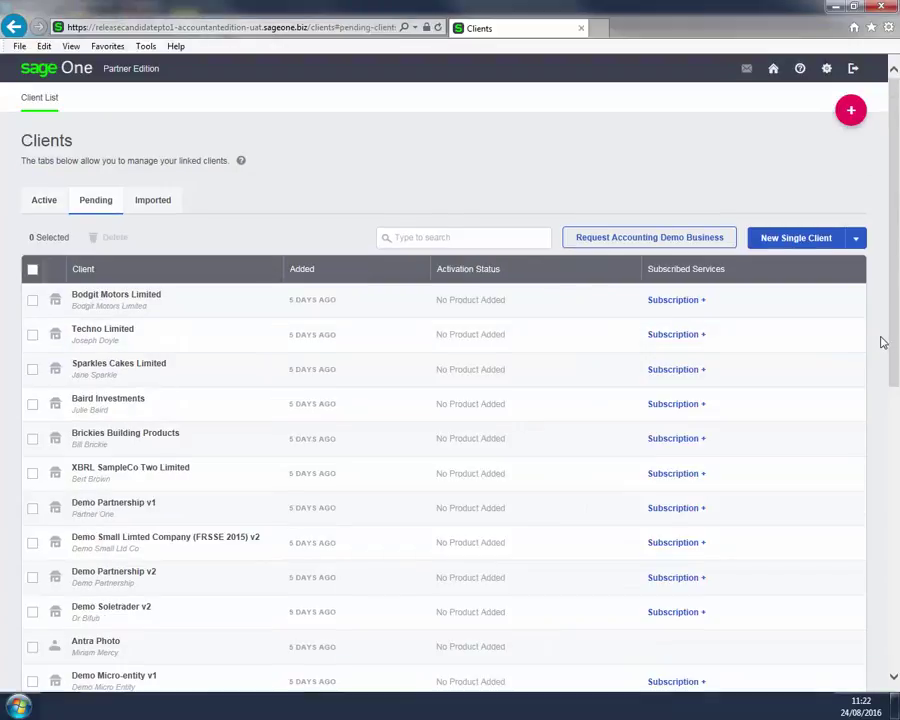
# Step: Create a personal tax return for 06 April 2015 - 05 April 2016 for the pending individual client added today
pyautogui.moveTo(893, 342); pyautogui.dragTo(856, 615)
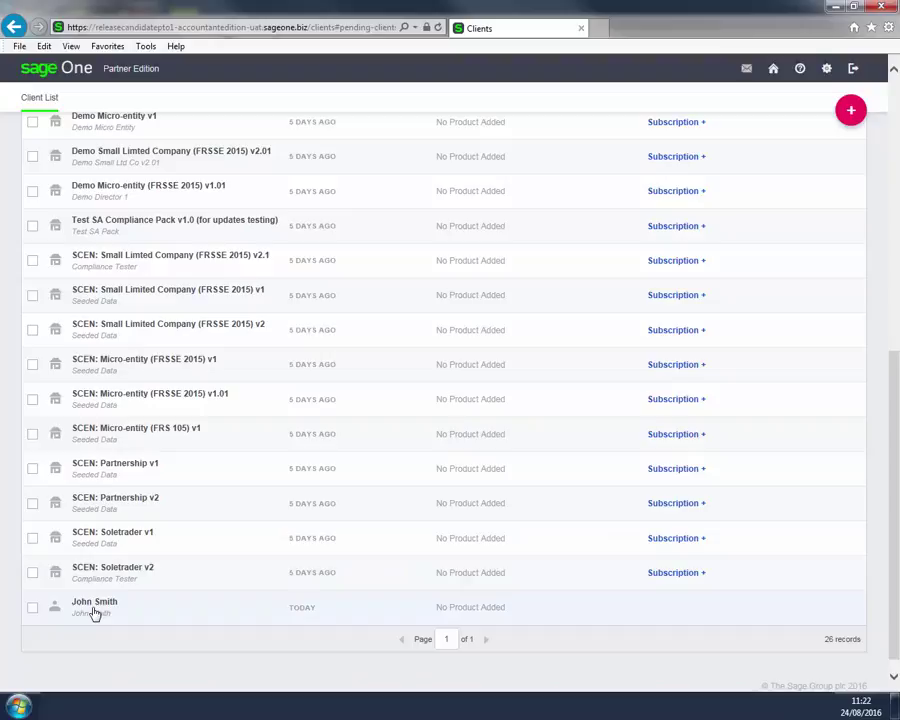
pyautogui.click(93, 612)
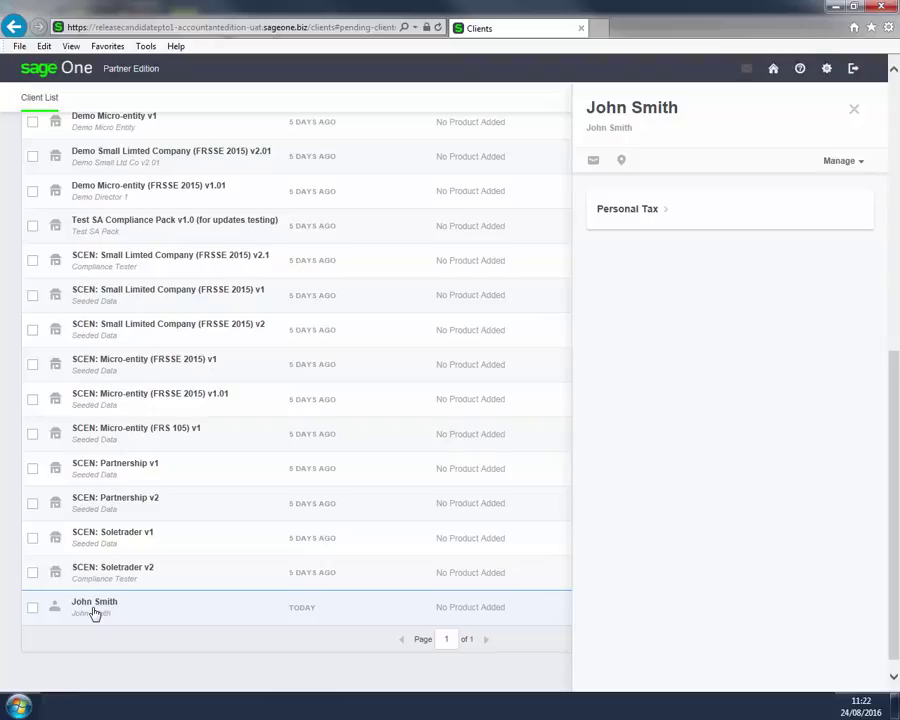
pyautogui.click(650, 215)
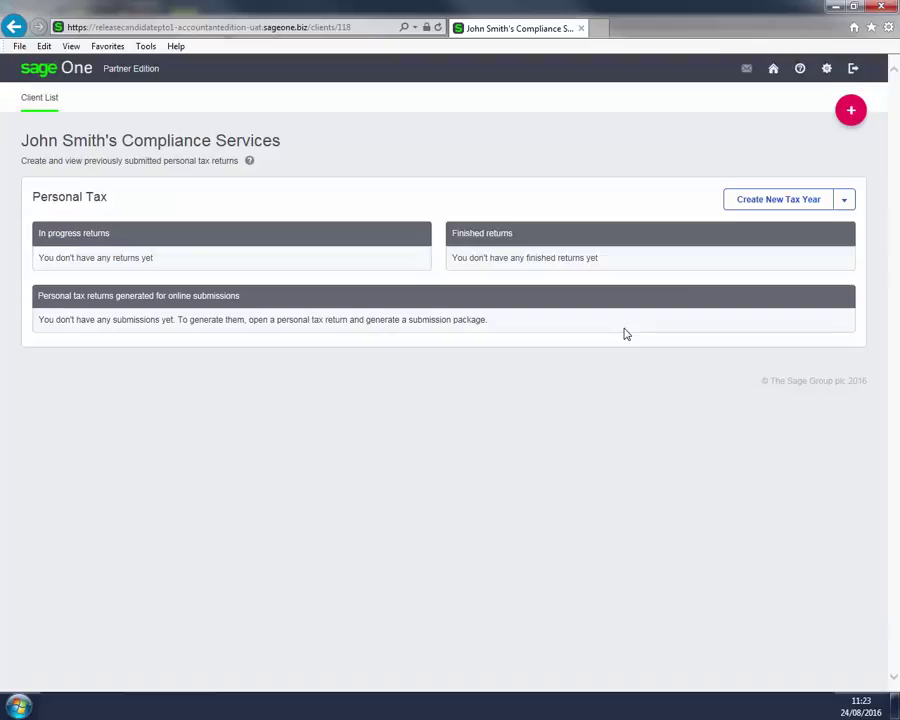
pyautogui.click(776, 206)
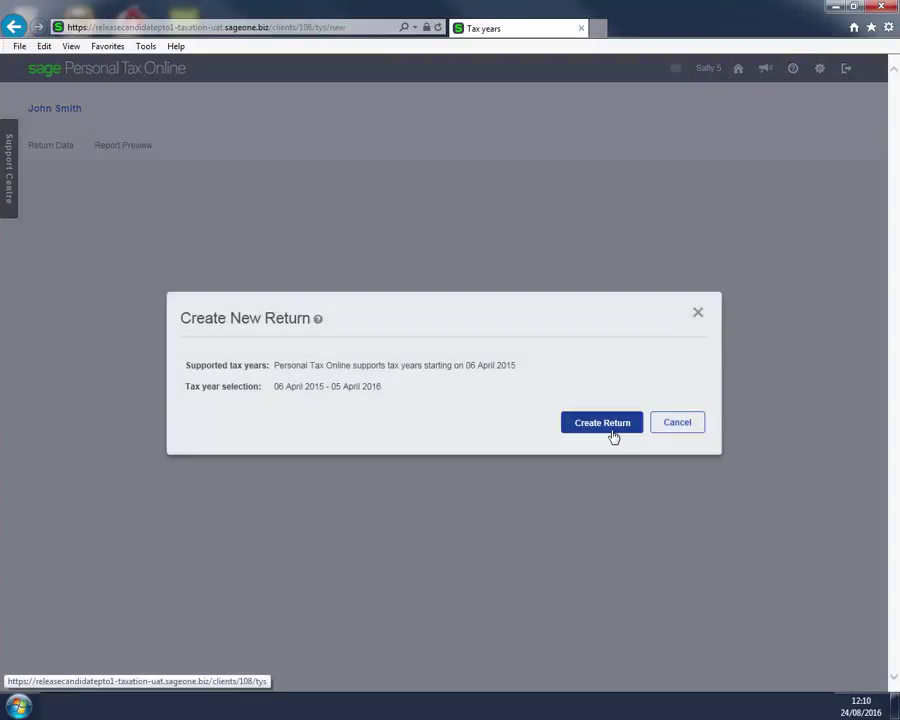
pyautogui.click(612, 434)
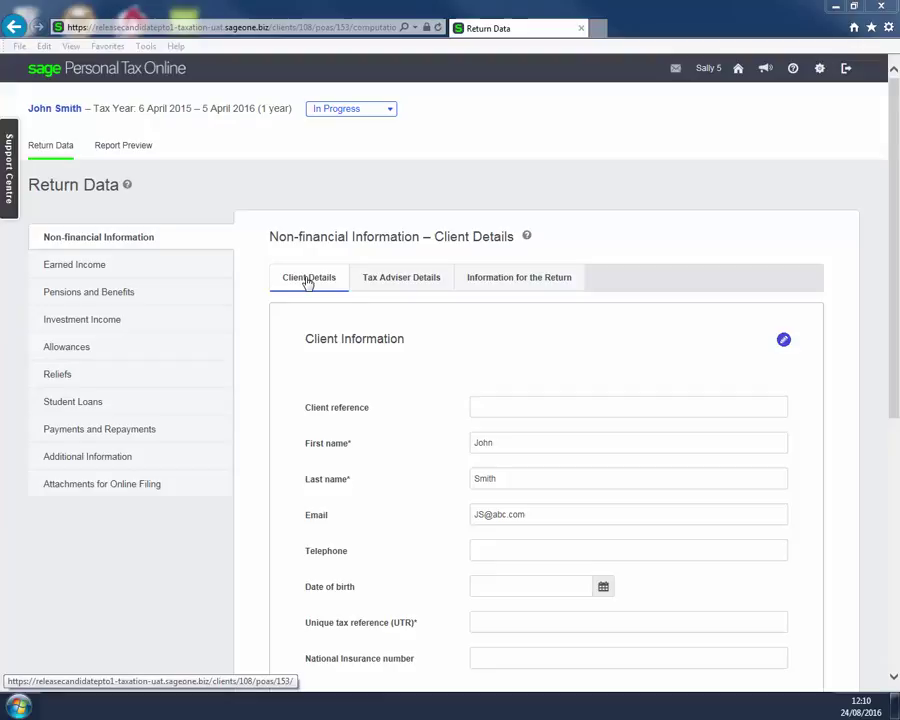
# Step: Enter the client's unique tax reference (UTR) in the Client Information section and save it
pyautogui.click(381, 280)
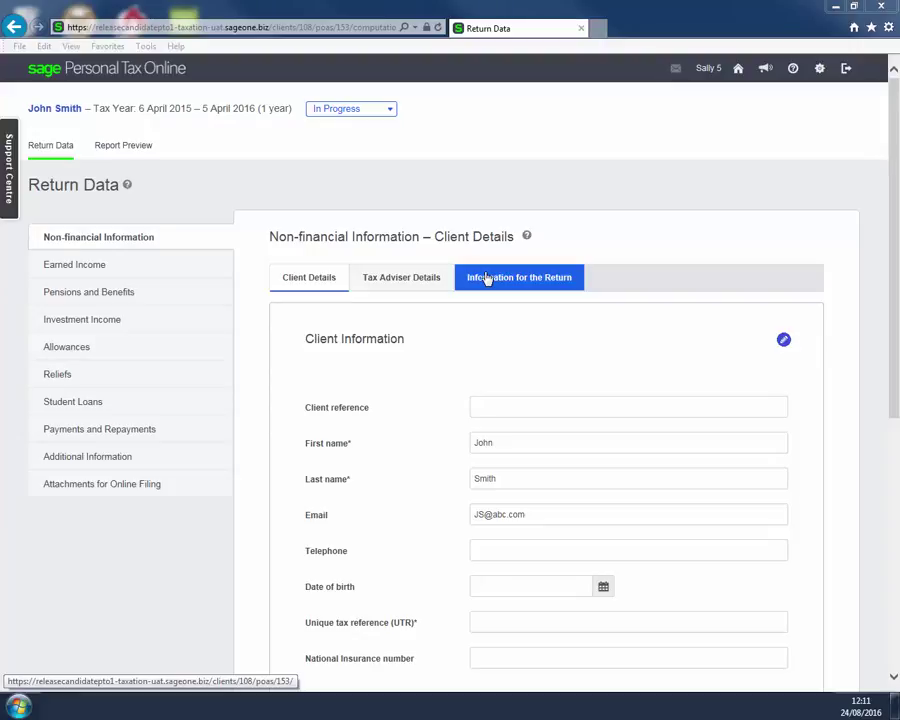
pyautogui.click(483, 619)
pyautogui.write('11111')
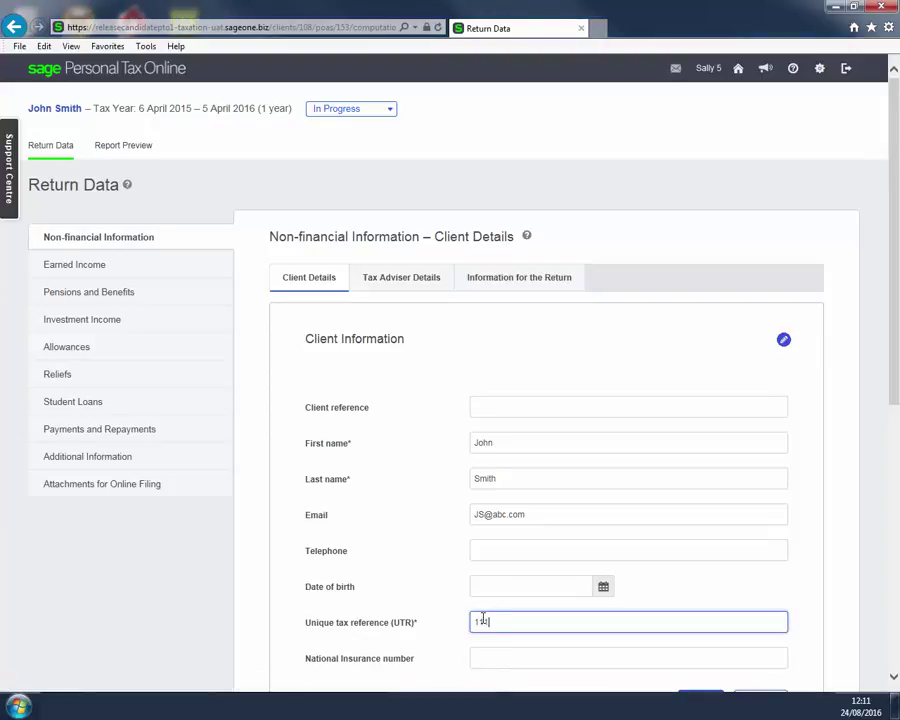
pyautogui.write('11111')
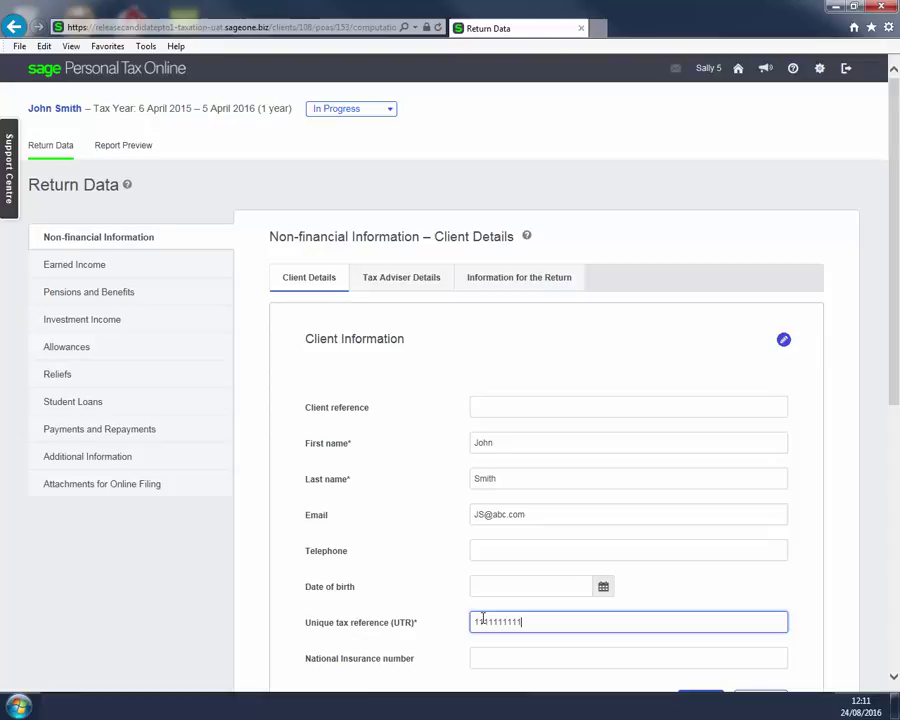
pyautogui.scroll(-3, 573, 603)
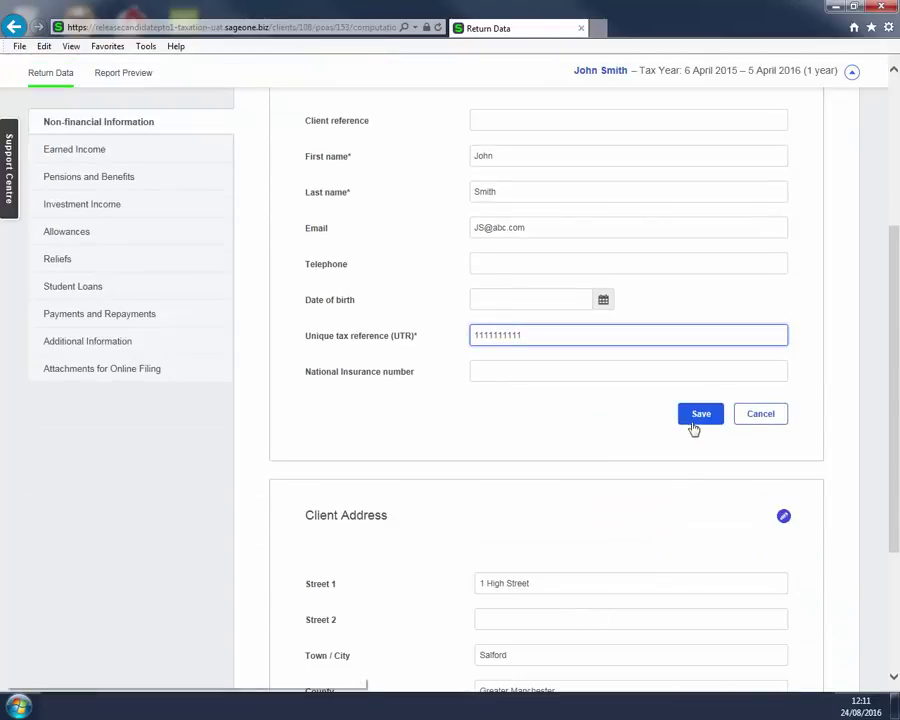
pyautogui.click(700, 414)
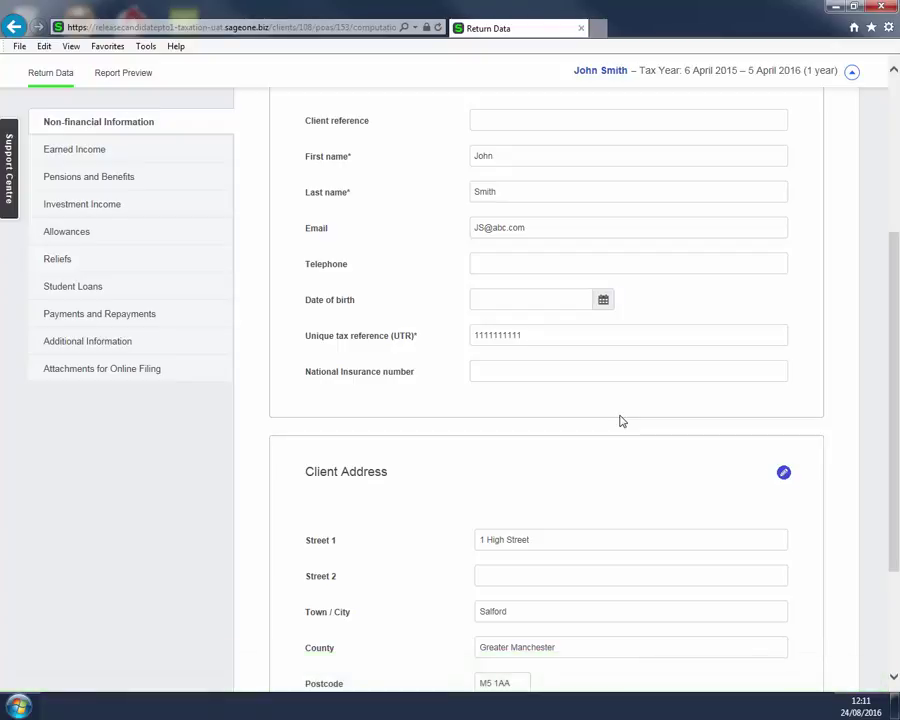
# Step: Review the Tax Adviser Details and Information for the Return pages of the non-financial information
pyautogui.scroll(2, 864, 273)
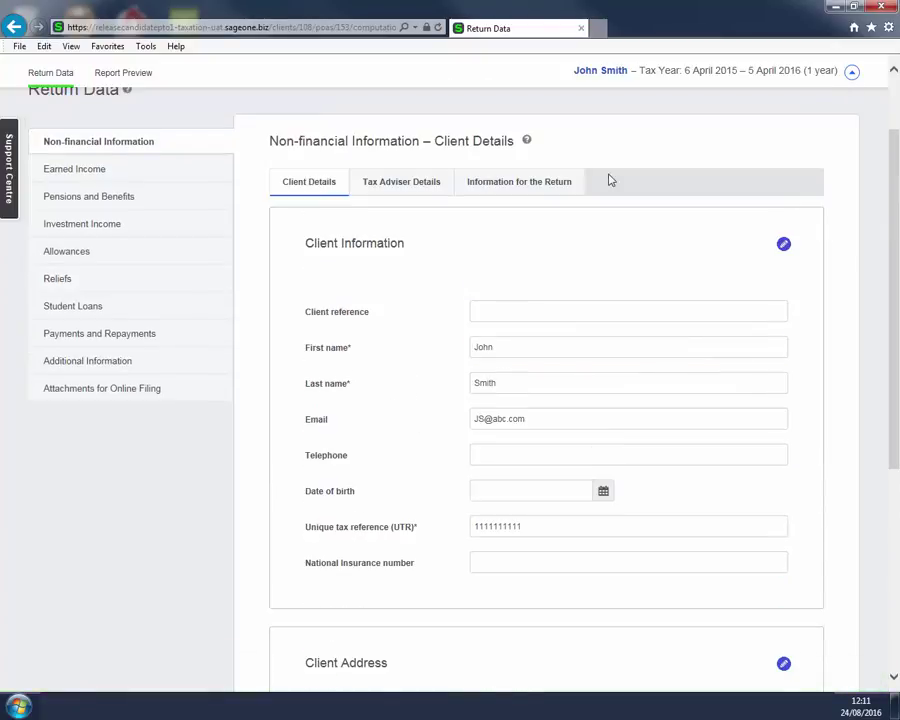
pyautogui.click(427, 181)
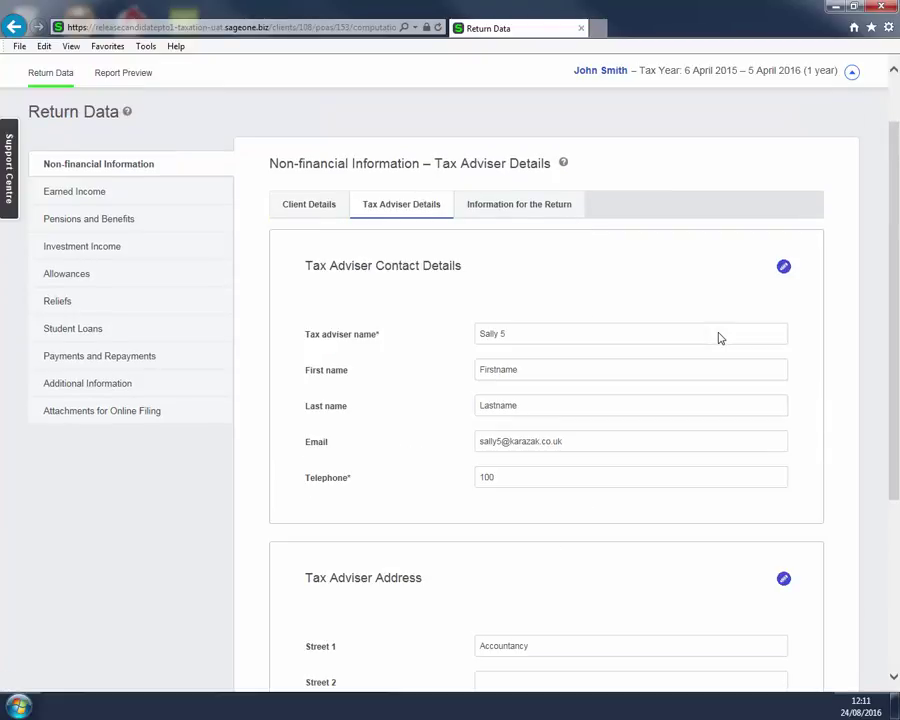
pyautogui.click(426, 181)
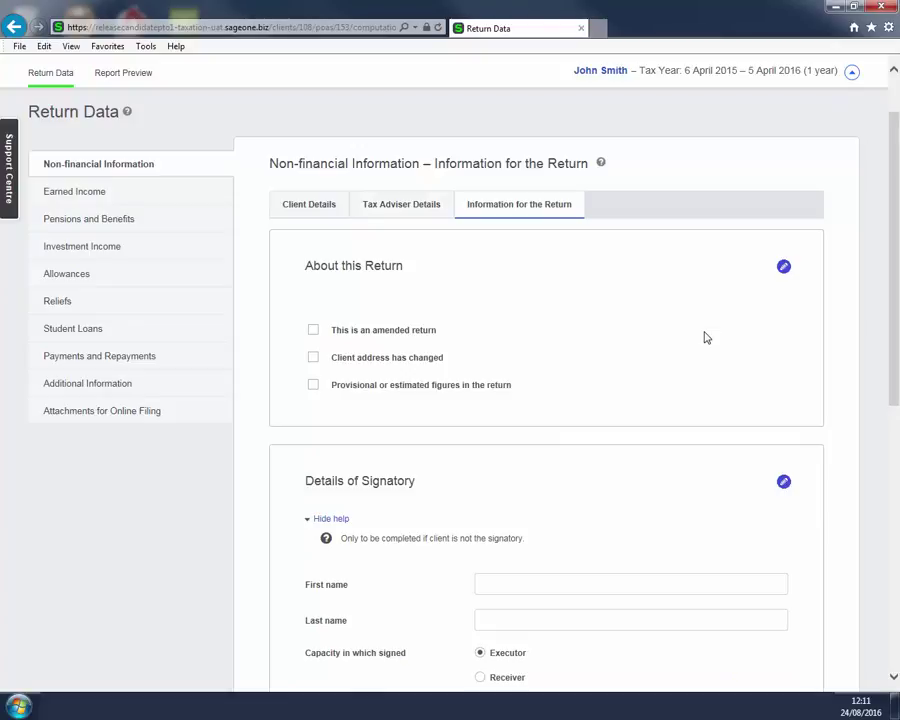
# Step: Create an employment under Earned Income with employer name Sage PLC and its PAYE reference, and save the employment information
pyautogui.click(134, 197)
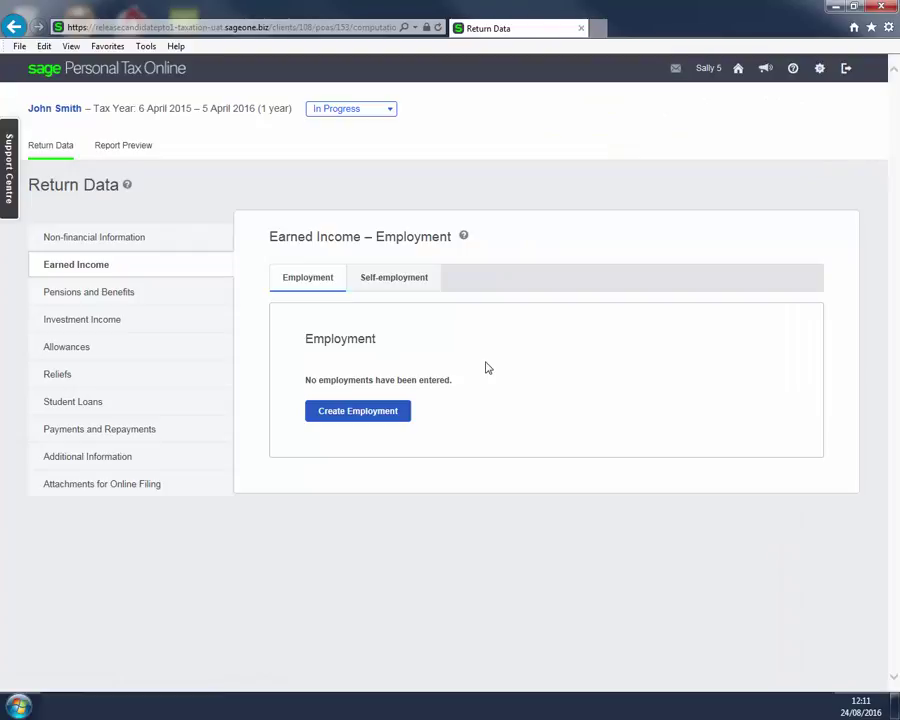
pyautogui.click(399, 413)
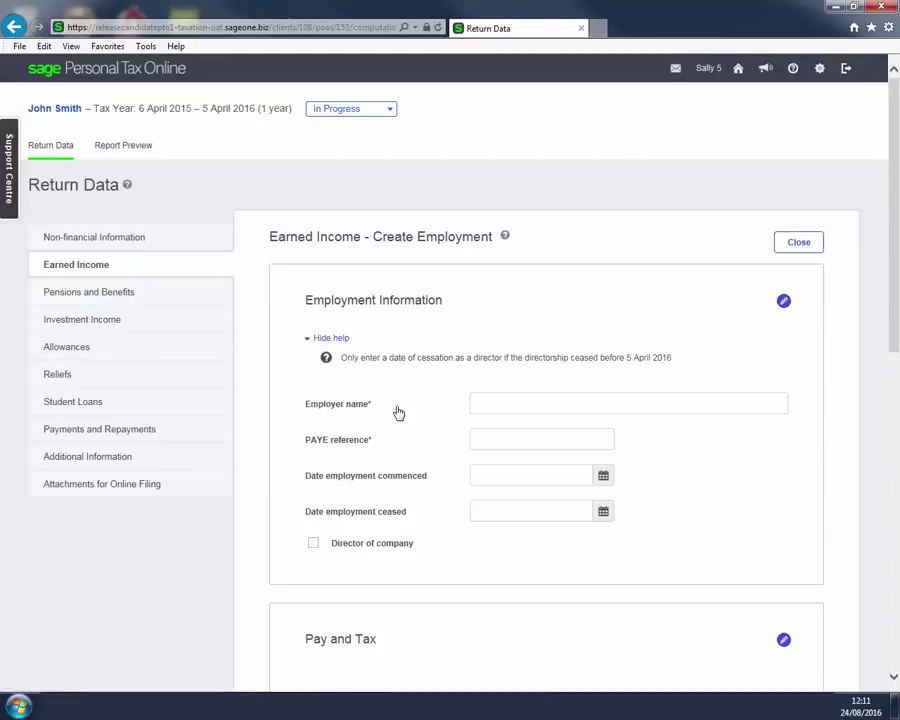
pyautogui.write('Sage')
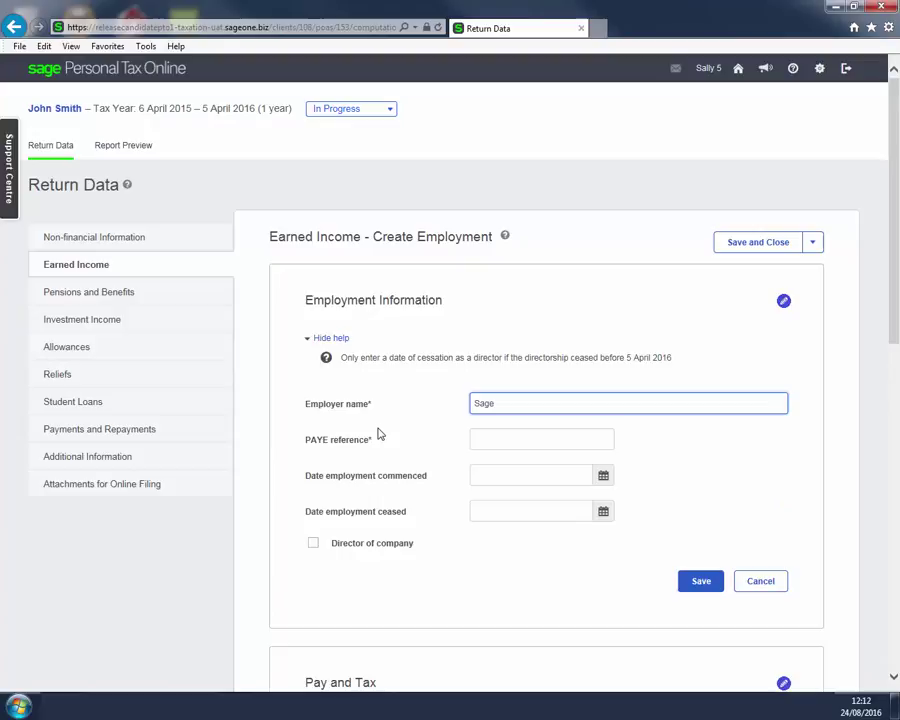
pyautogui.write(' PLC')
pyautogui.click(470, 439)
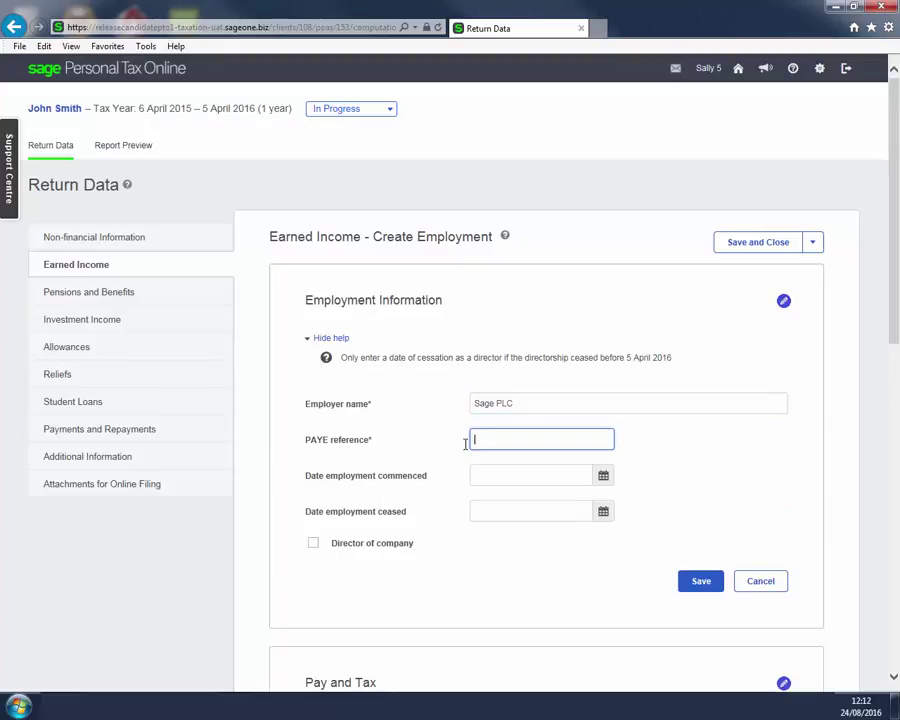
pyautogui.write('123/S1')
pyautogui.scroll(-2, 790, 560)
pyautogui.click(700, 568)
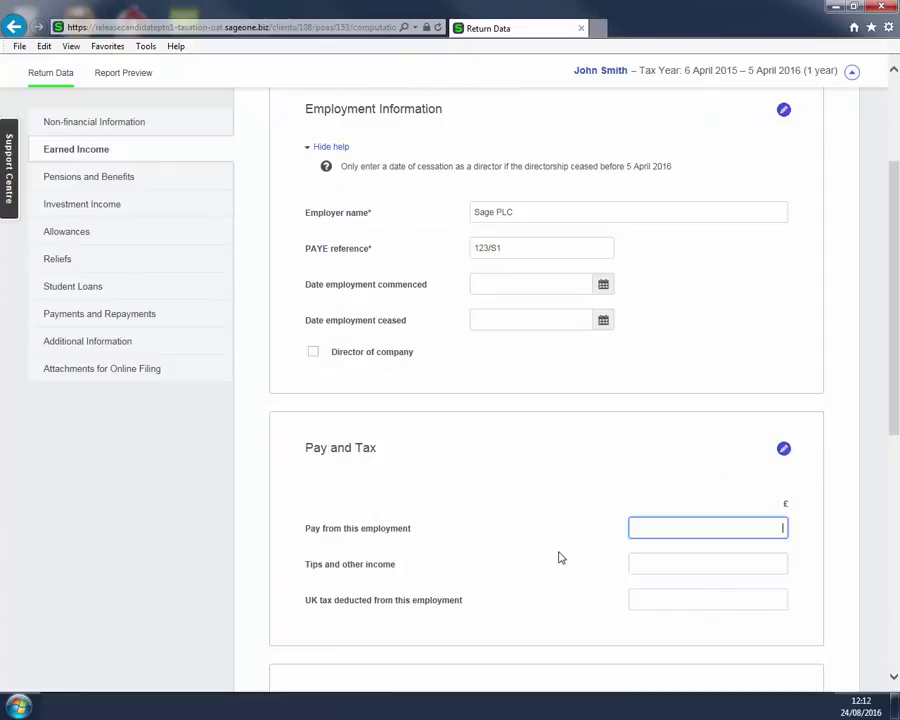
# Step: Set the employment's pay to £35,000 and tips and other income to £8,000, then save and close the employment
pyautogui.write('35,000')
pyautogui.click(622, 562)
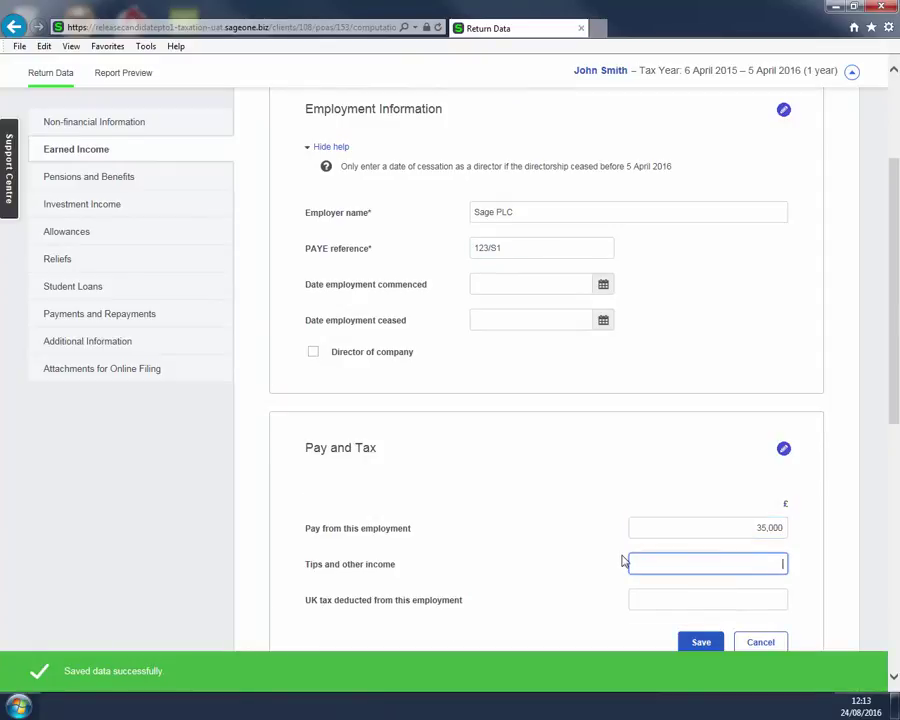
pyautogui.write('8000')
pyautogui.click(700, 642)
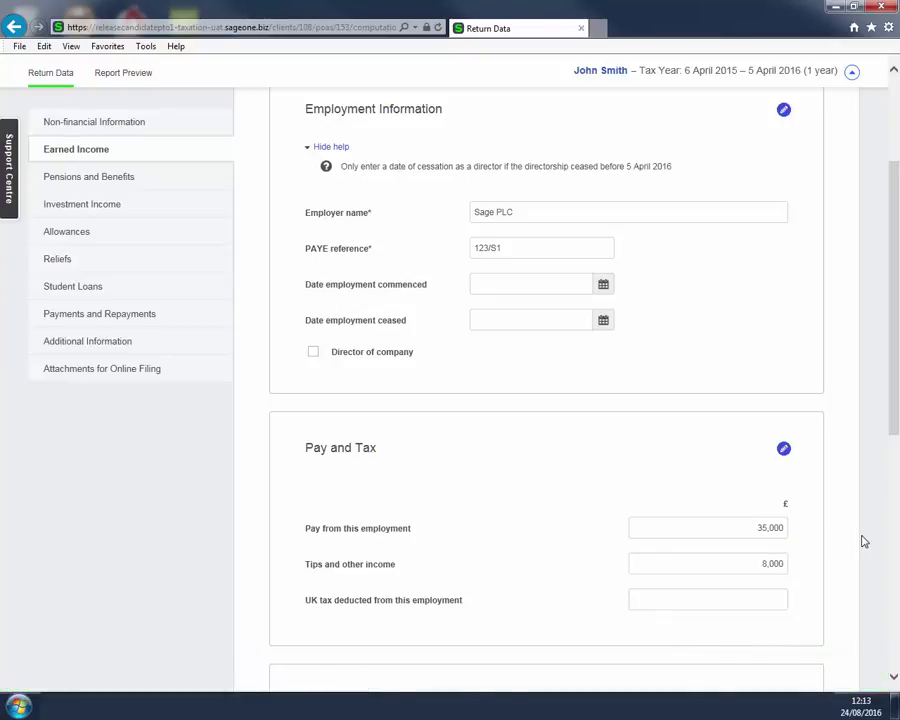
pyautogui.scroll(2, 860, 536)
pyautogui.click(764, 252)
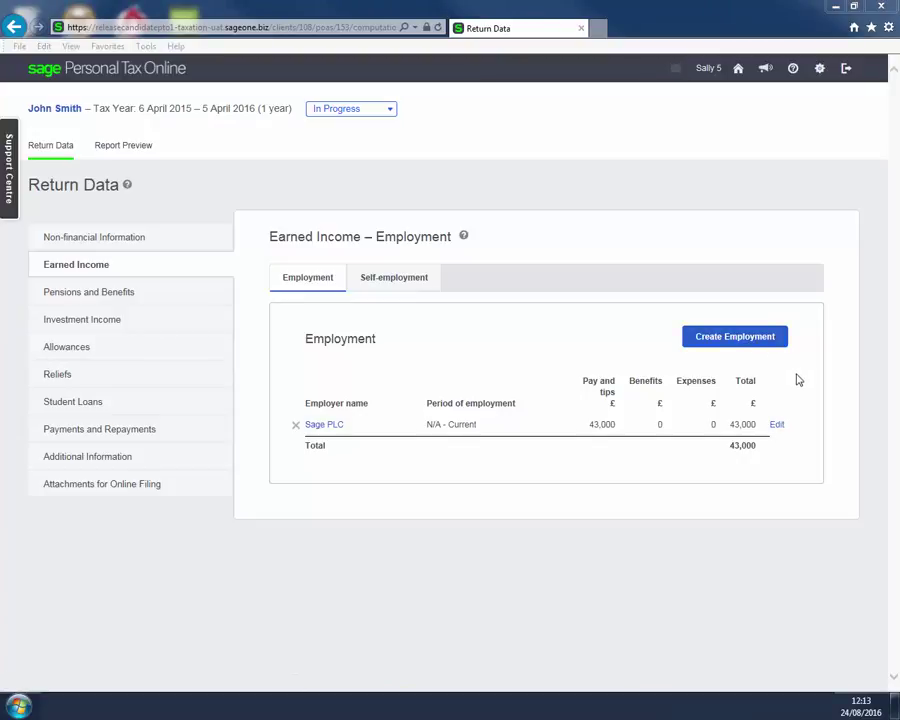
# Step: Create a self-employment by integrating Final Accounts Online data for Demo Soletrader v2, accounts 01 May 2014 - 30 Apr 2015
pyautogui.click(402, 288)
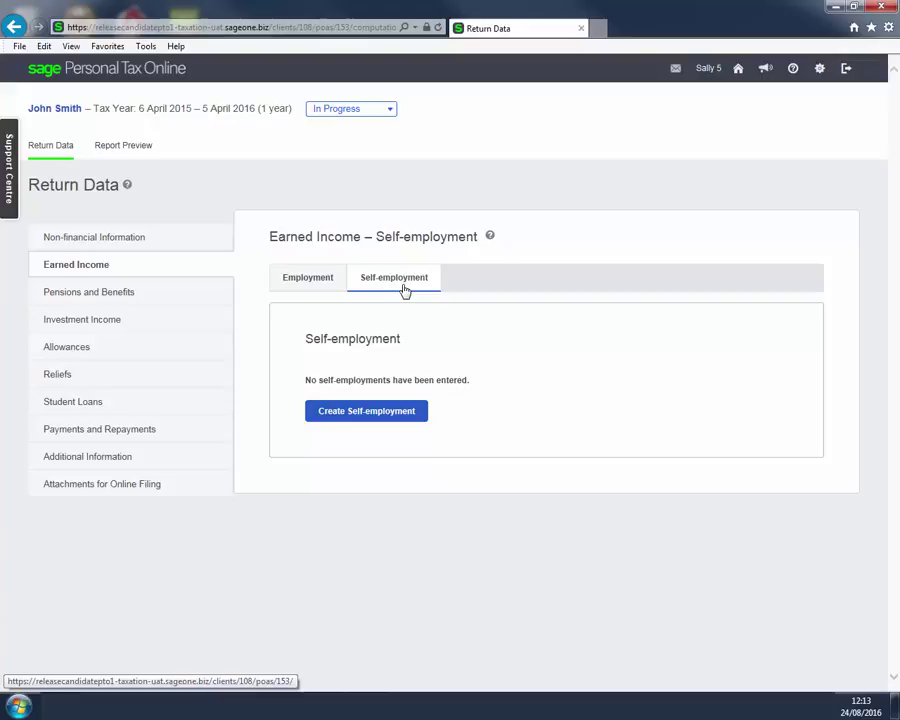
pyautogui.click(395, 413)
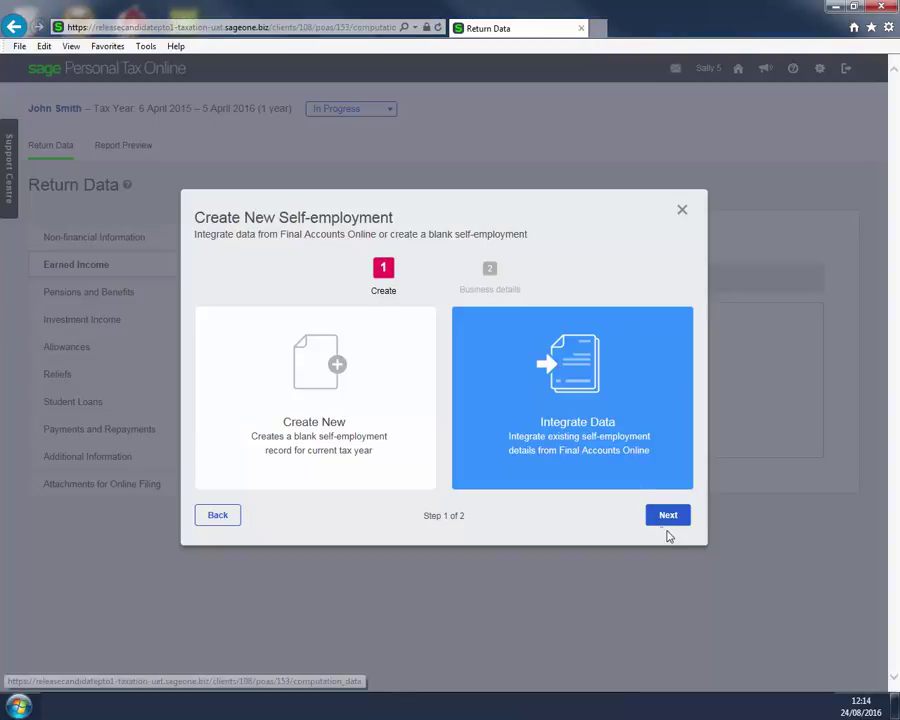
pyautogui.click(668, 516)
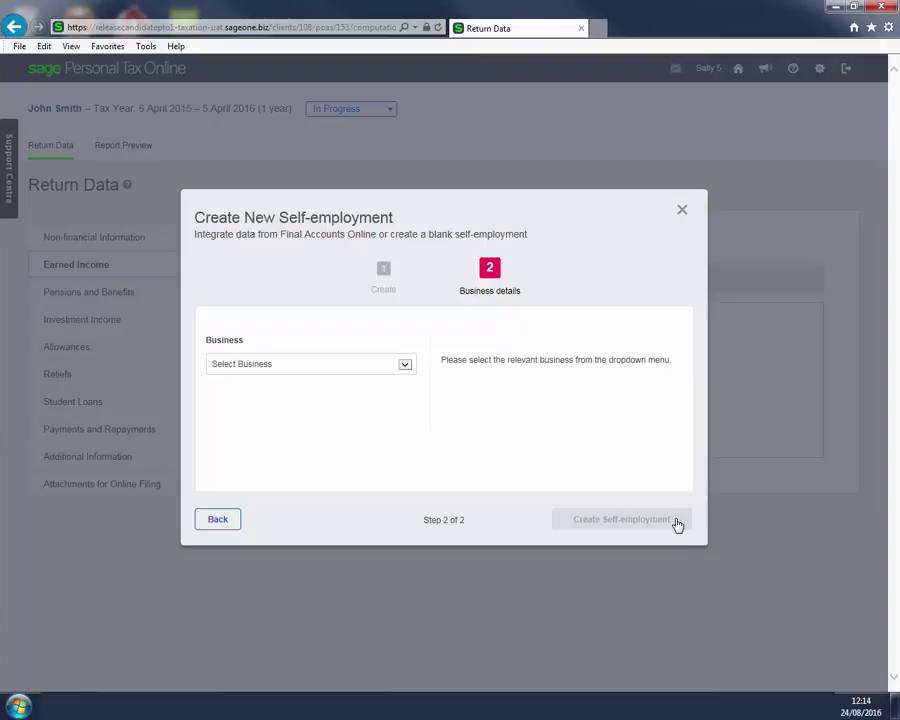
pyautogui.click(412, 366)
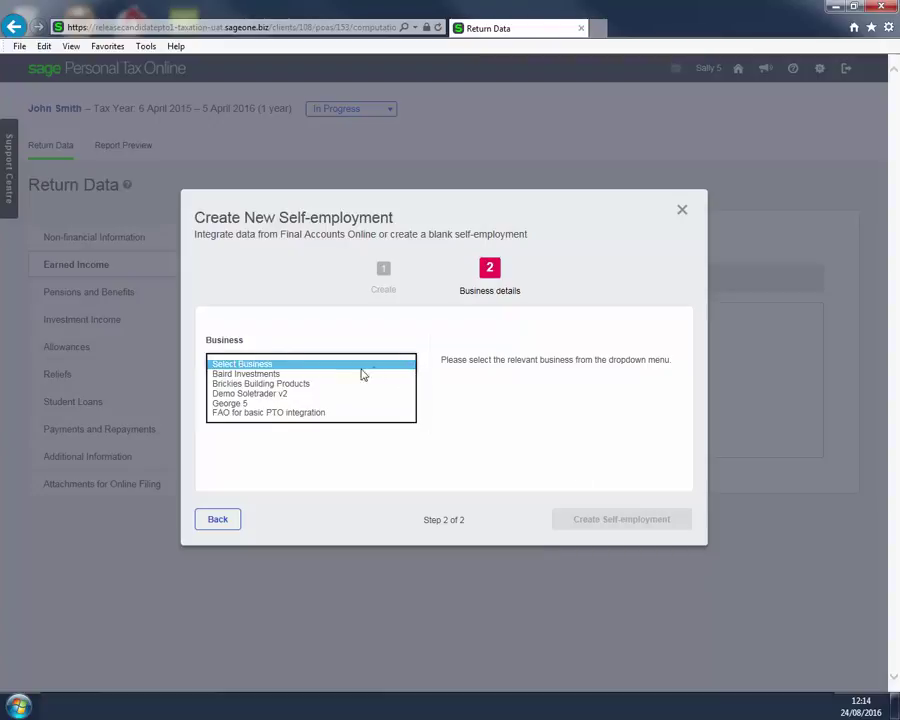
pyautogui.click(327, 394)
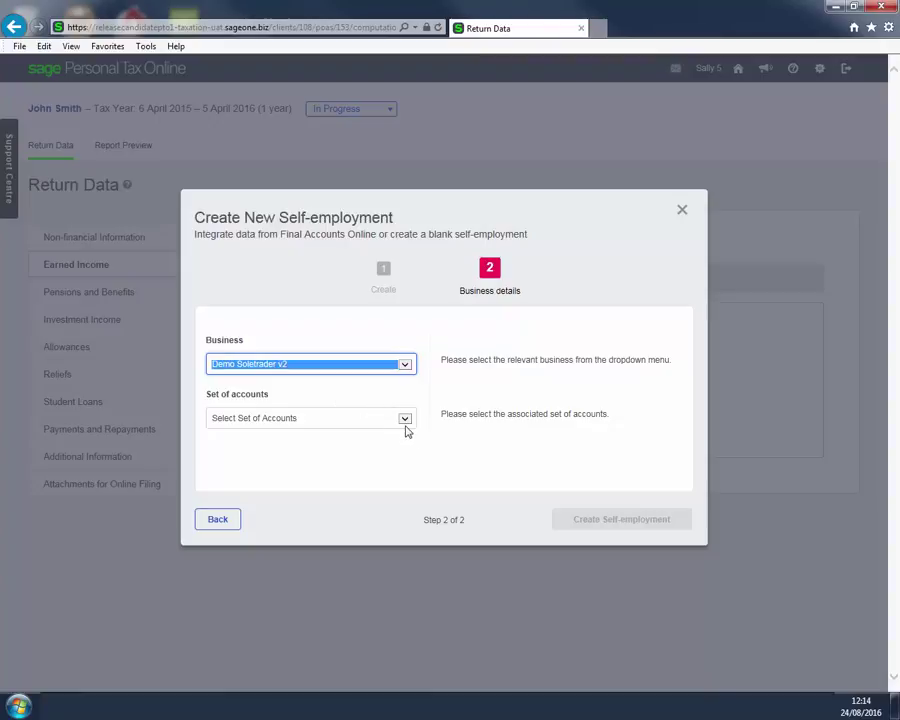
pyautogui.click(407, 428)
pyautogui.click(315, 433)
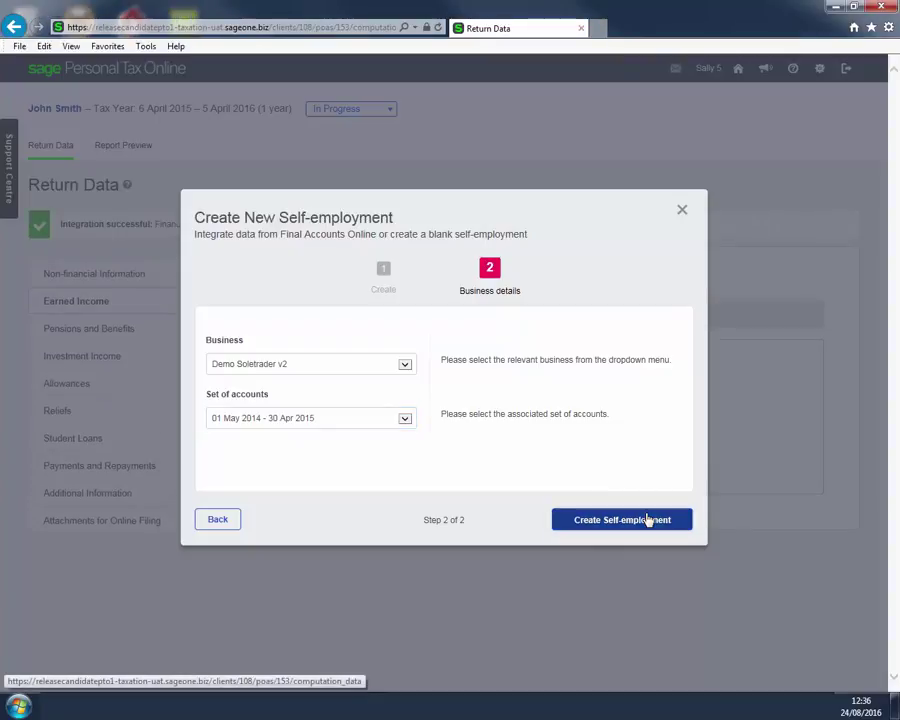
pyautogui.click(647, 518)
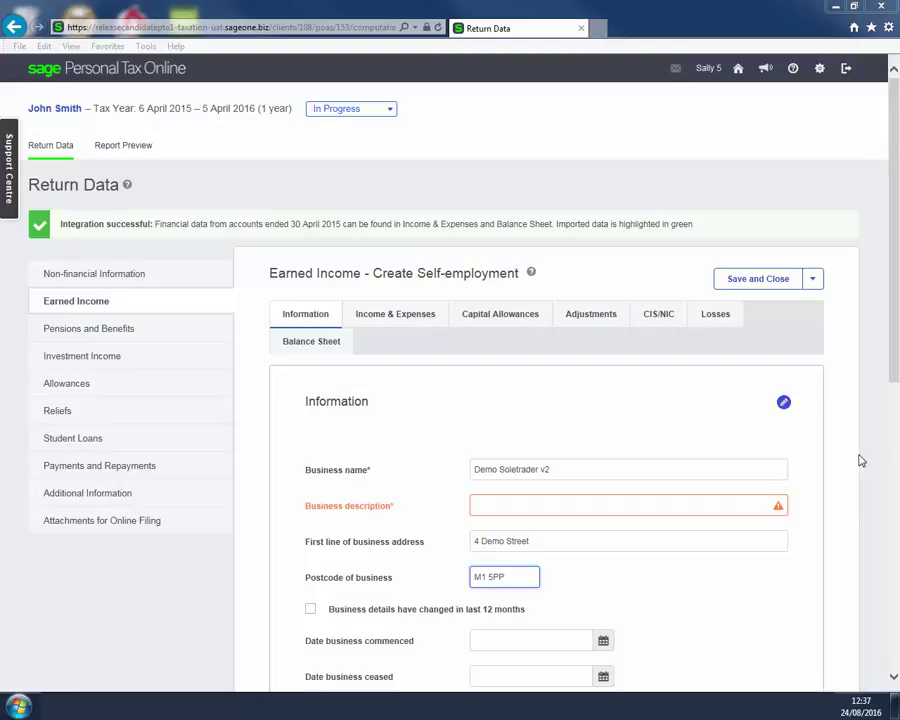
# Step: Set the self-employment's business description to Software and its basis period to 06/04/2015 through 05/04/2016, and save the information
pyautogui.click(483, 512)
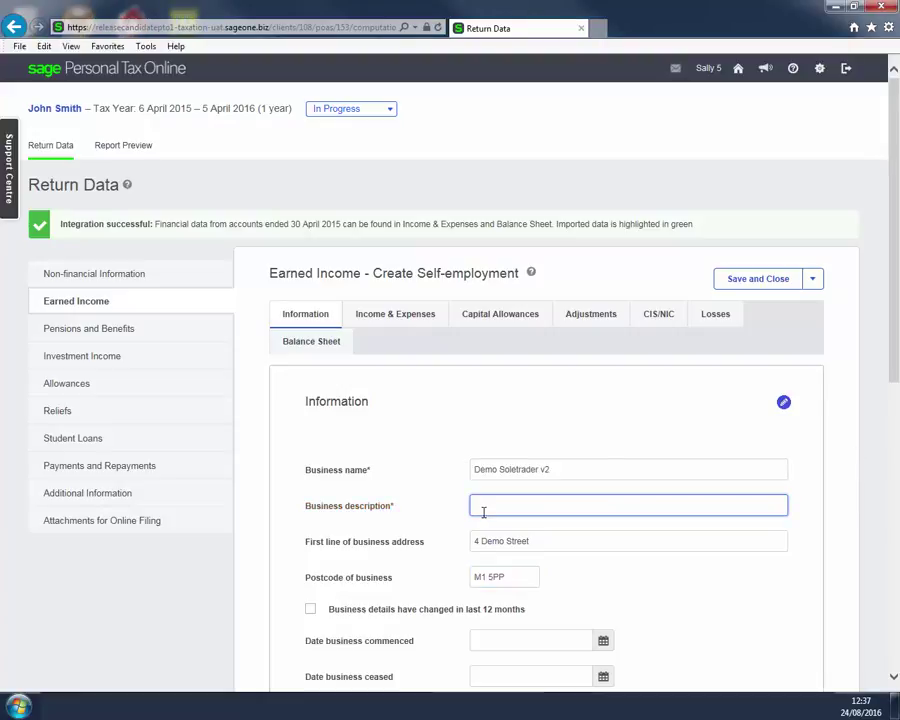
pyautogui.write('Software')
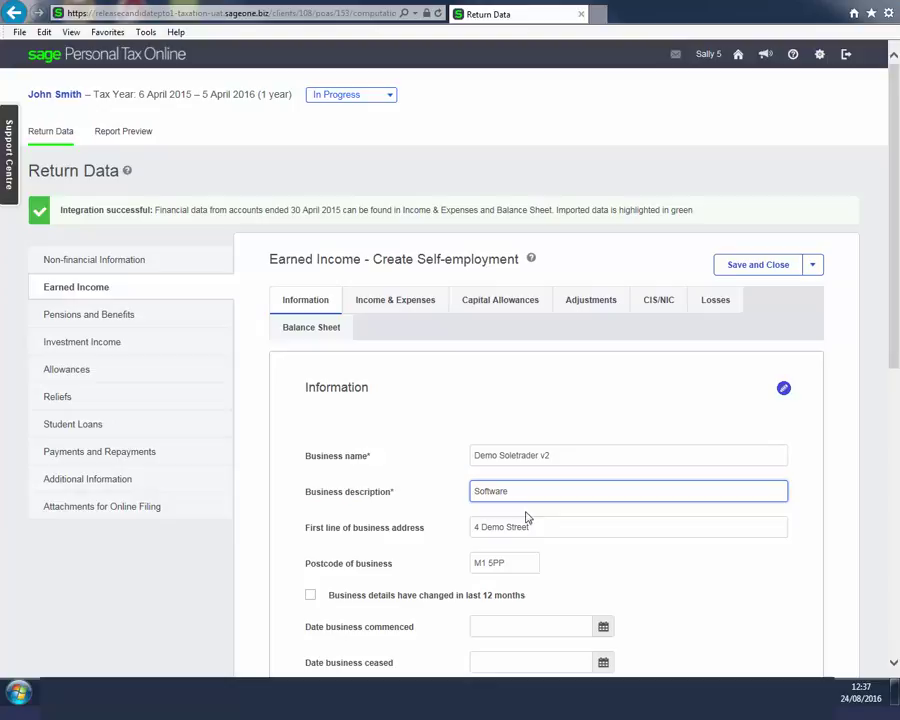
pyautogui.scroll(-5, 527, 517)
pyautogui.click(546, 484)
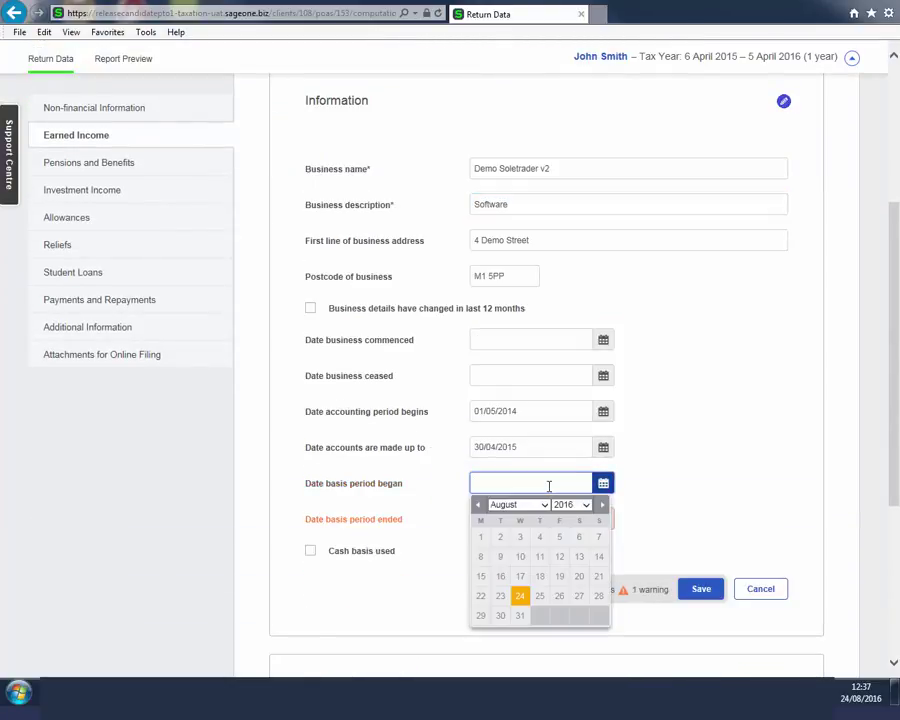
pyautogui.write('06/04/2015')
pyautogui.click(622, 514)
pyautogui.click(493, 518)
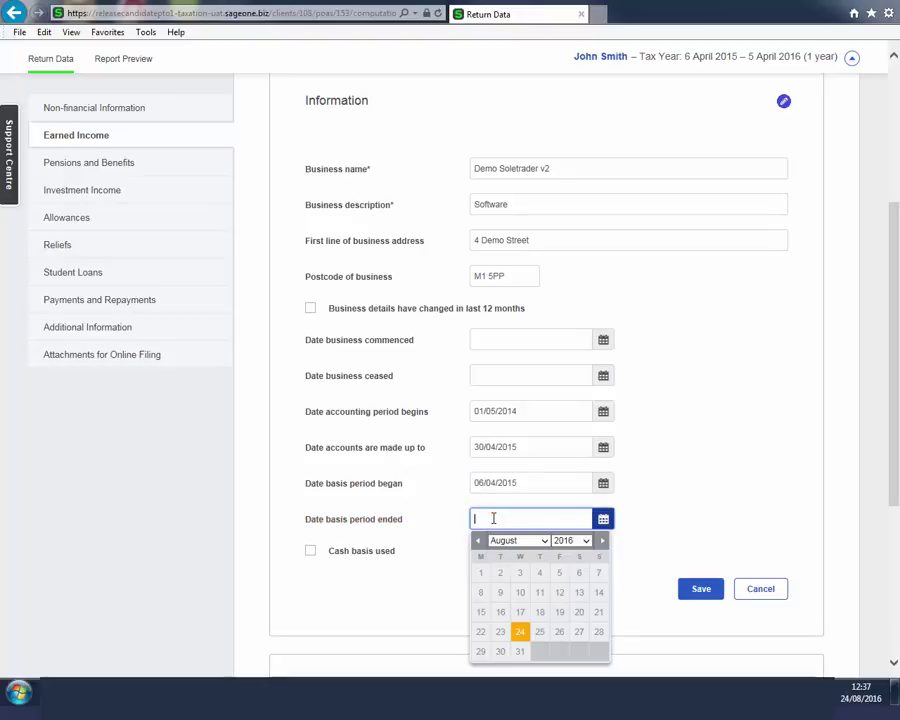
pyautogui.write('05/04')
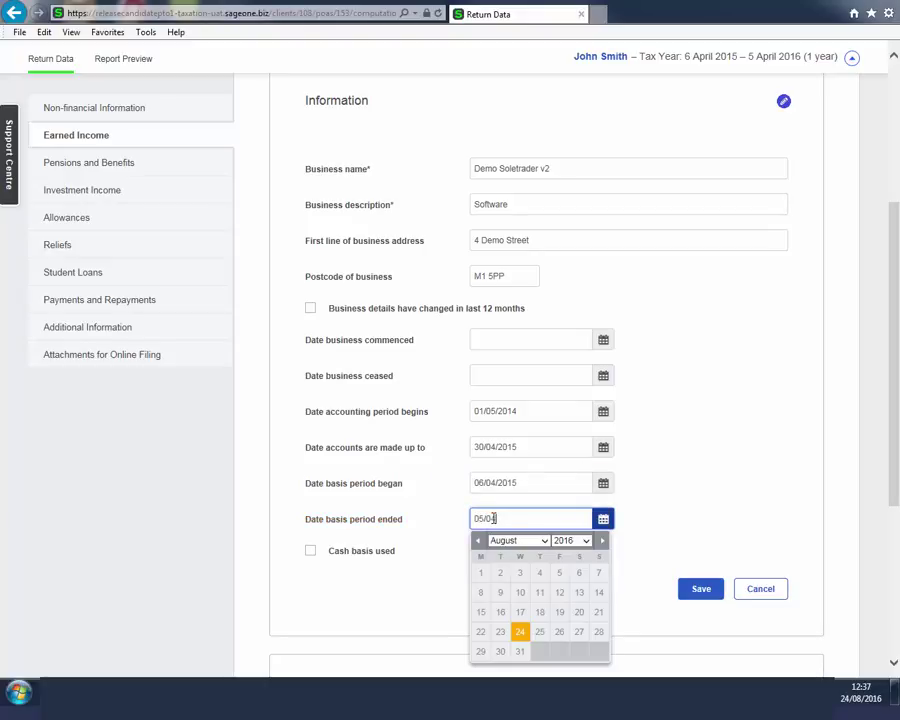
pyautogui.write('/2016')
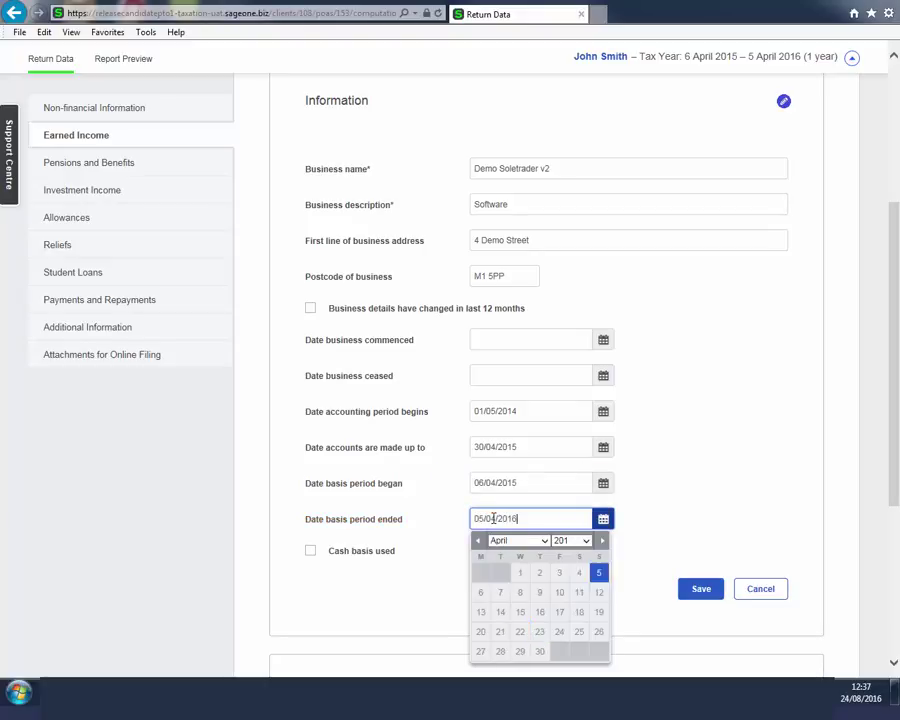
pyautogui.click(703, 591)
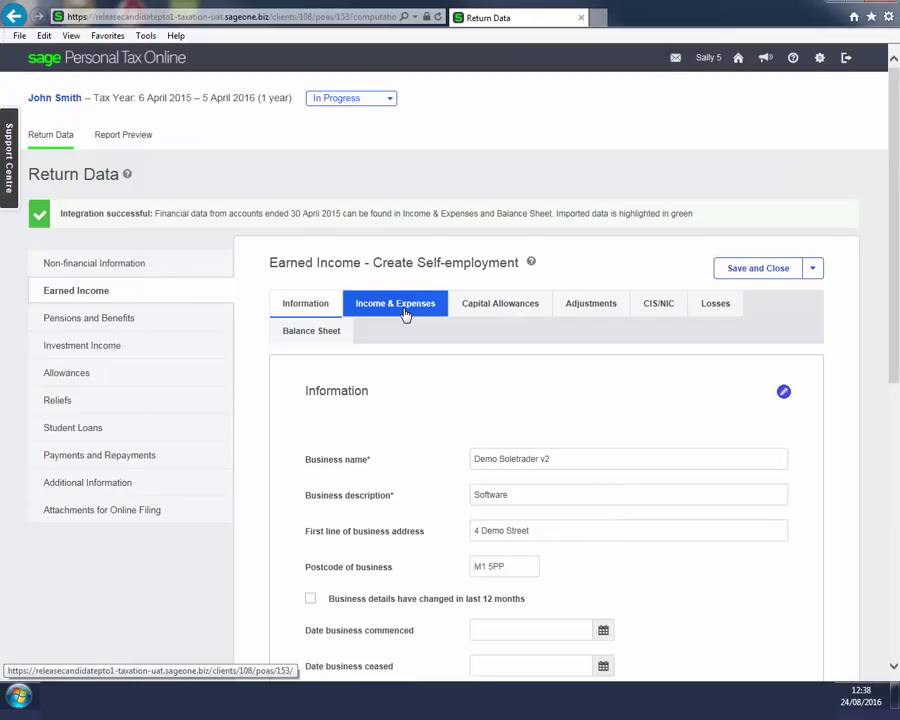
# Step: Review the self-employment's income and expenses, balance sheet, capital allowances, adjustments and losses, then close the self-employment
pyautogui.click(405, 314)
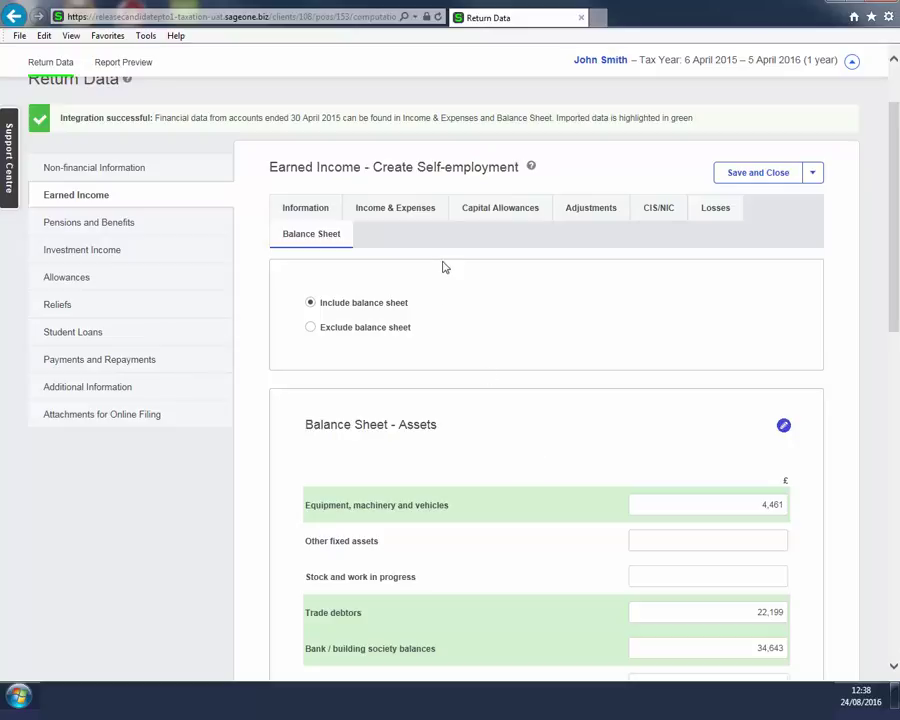
pyautogui.click(479, 218)
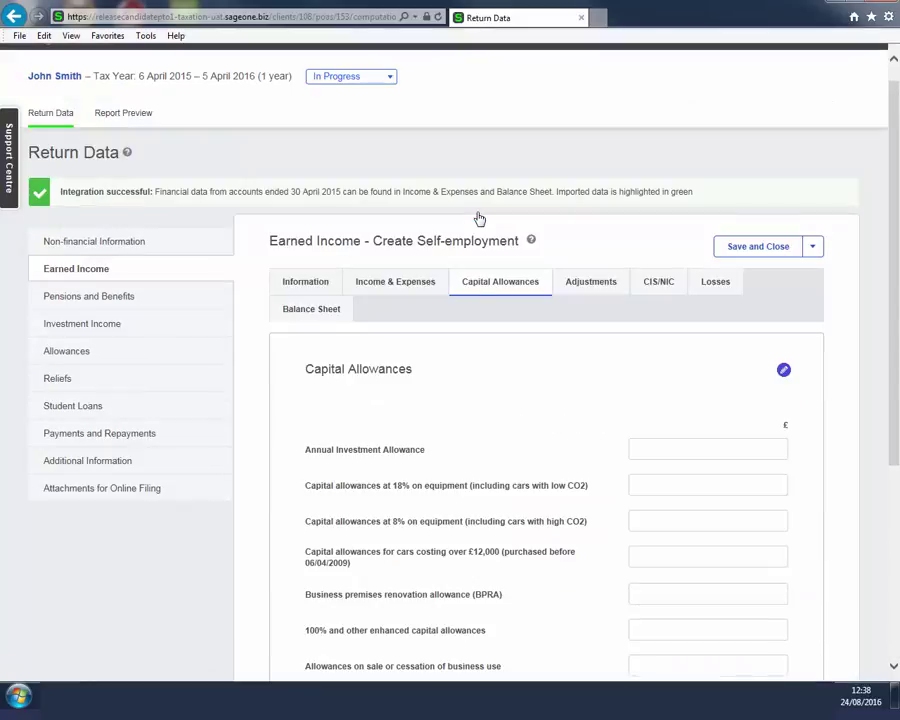
pyautogui.click(598, 286)
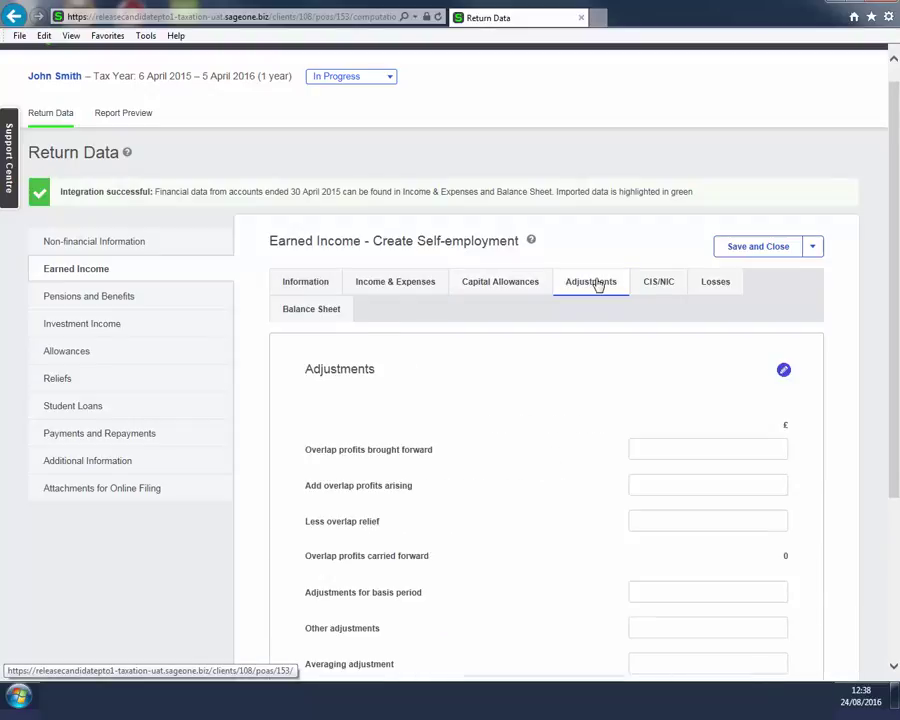
pyautogui.click(729, 284)
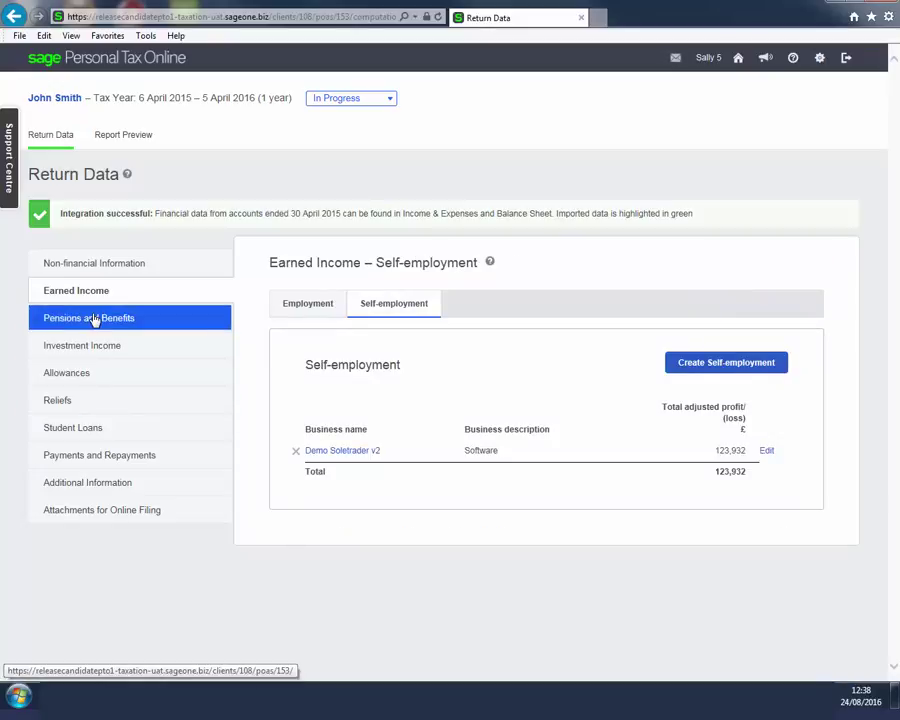
# Step: Create a UK dividend under Investment Income with company name Sage Plc and description Ordinary
pyautogui.click(95, 318)
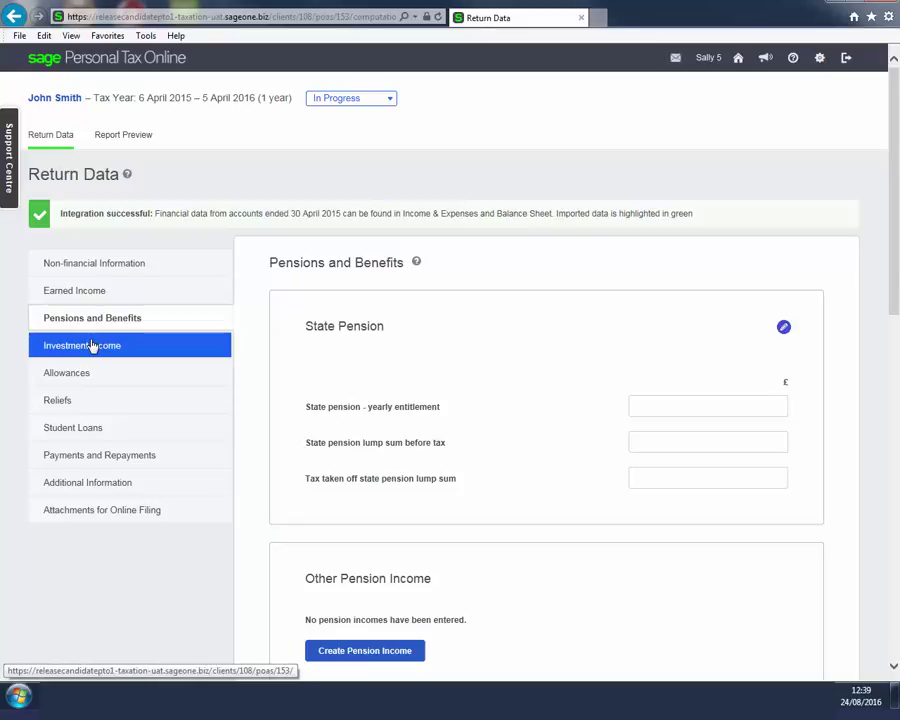
pyautogui.click(90, 345)
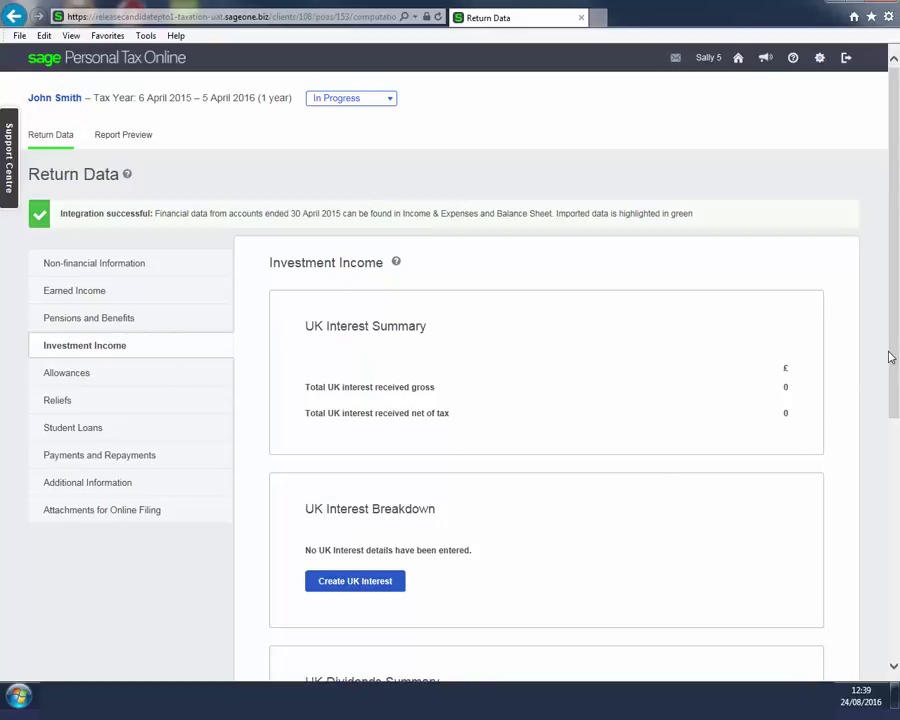
pyautogui.moveTo(894, 356); pyautogui.dragTo(894, 560)
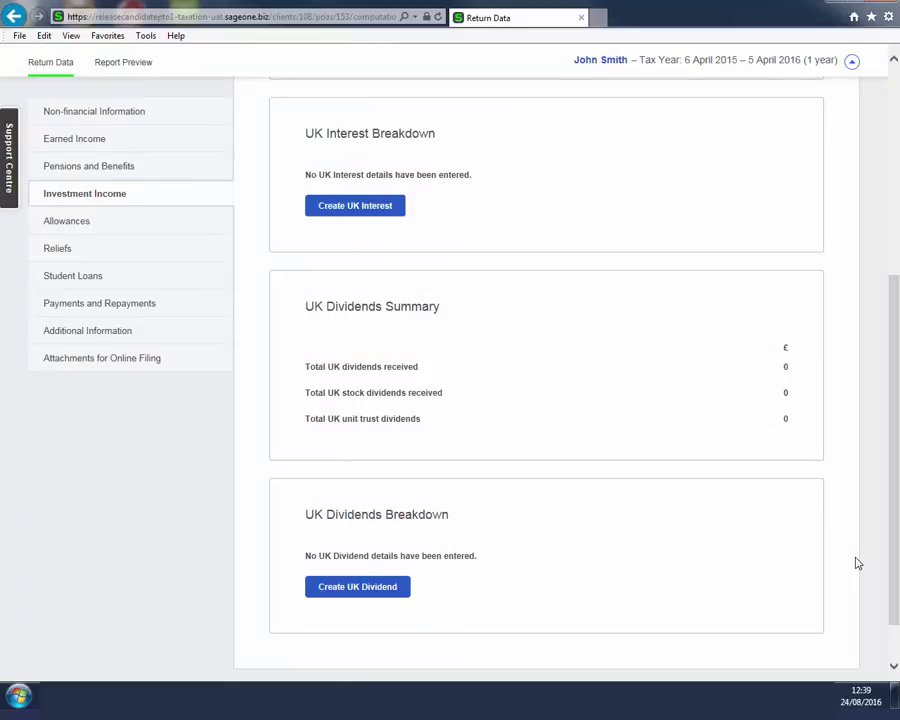
pyautogui.click(390, 598)
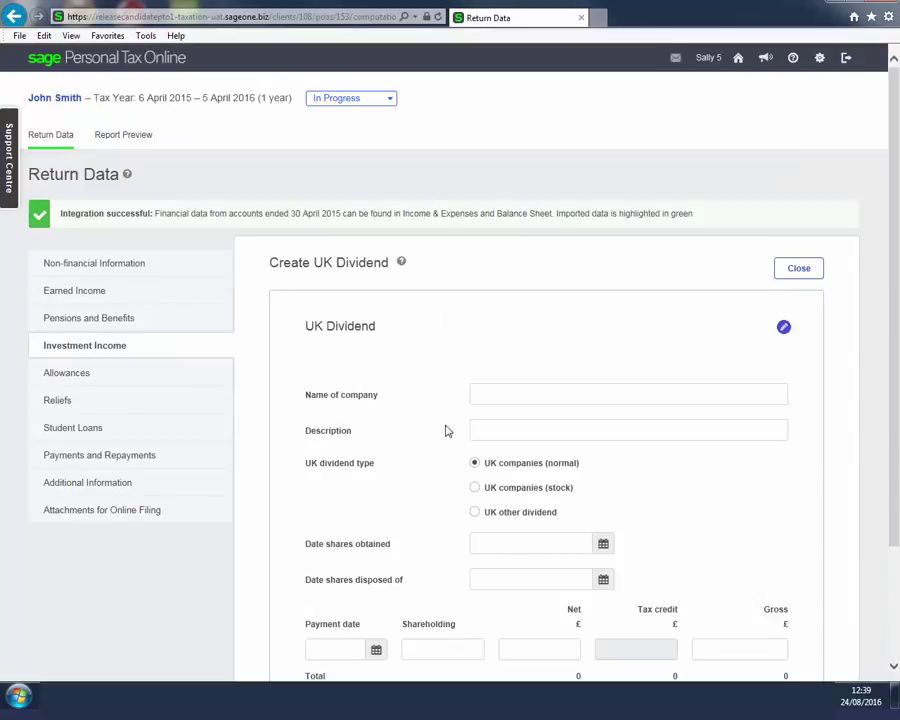
pyautogui.click(508, 388)
pyautogui.write('S')
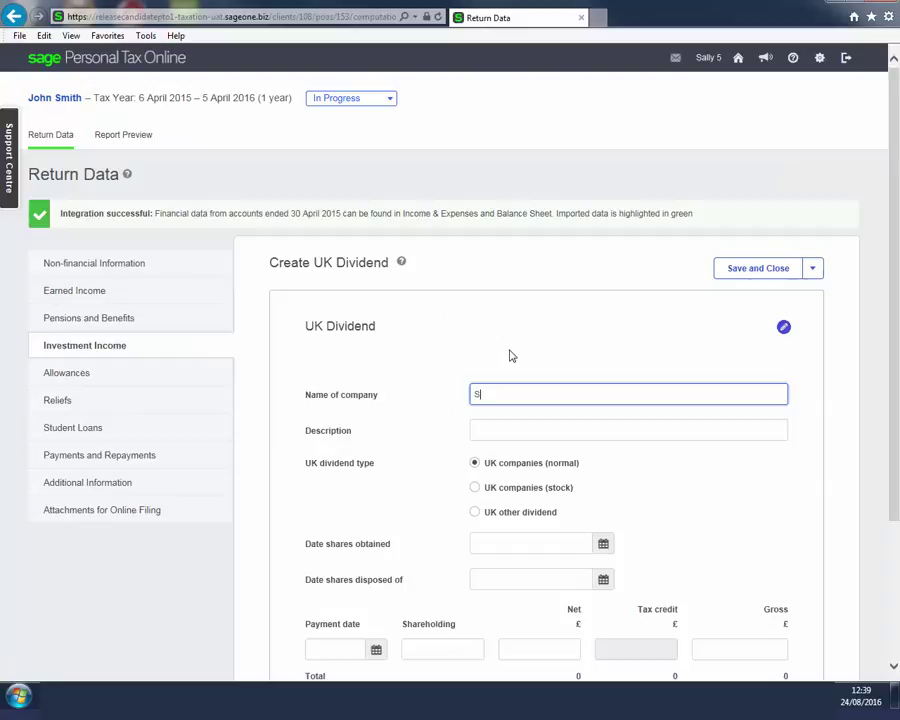
pyautogui.write('age Plc')
pyautogui.click(532, 432)
pyautogui.write('Ordinary')
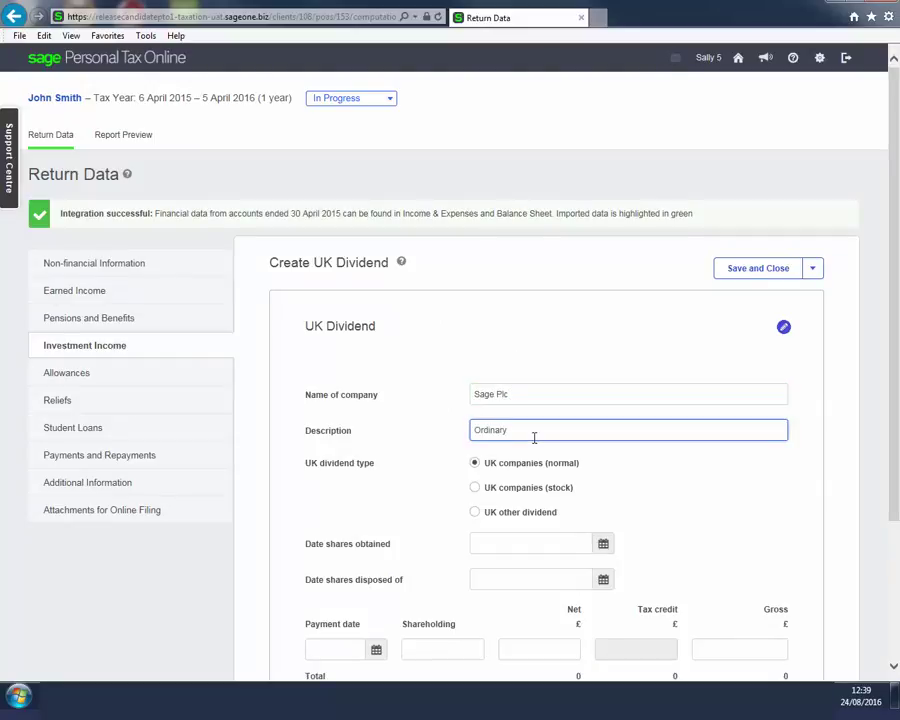
# Step: Set the dividend's shareholding to 1000 and its net payment to £400, then save and close the dividend
pyautogui.scroll(-1, 448, 579)
pyautogui.click(424, 553)
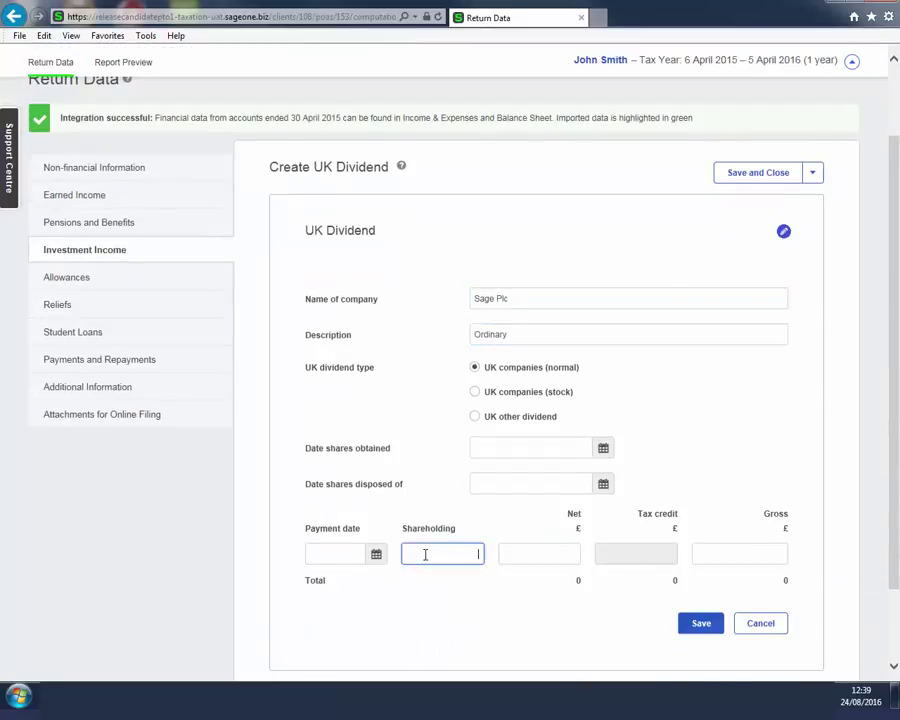
pyautogui.write('1000')
pyautogui.click(555, 555)
pyautogui.write('400')
pyautogui.press('Tab')
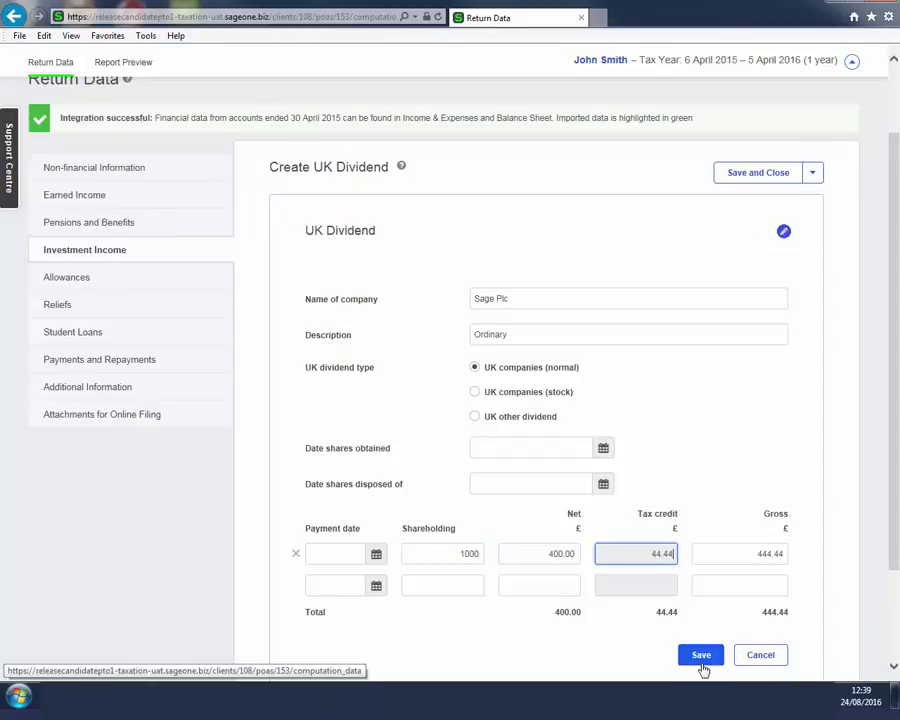
pyautogui.click(701, 658)
pyautogui.click(762, 172)
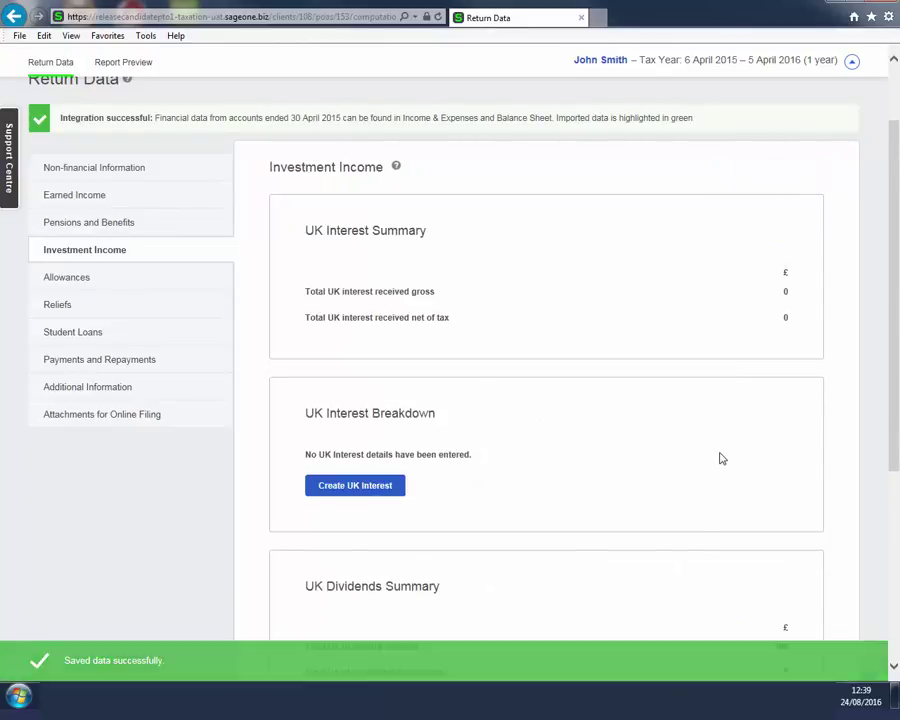
pyautogui.scroll(-3, 719, 458)
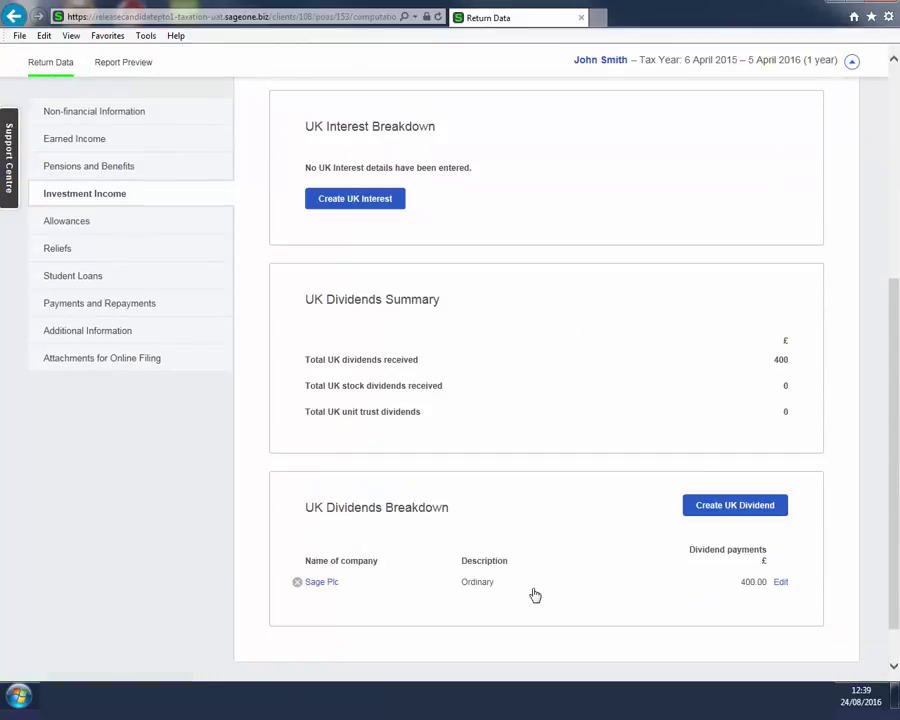
# Step: Review the return's Allowances, Reliefs, Student Loans, Payments and Repayments, Additional Information and Attachments for Online Filing sections
pyautogui.click(102, 222)
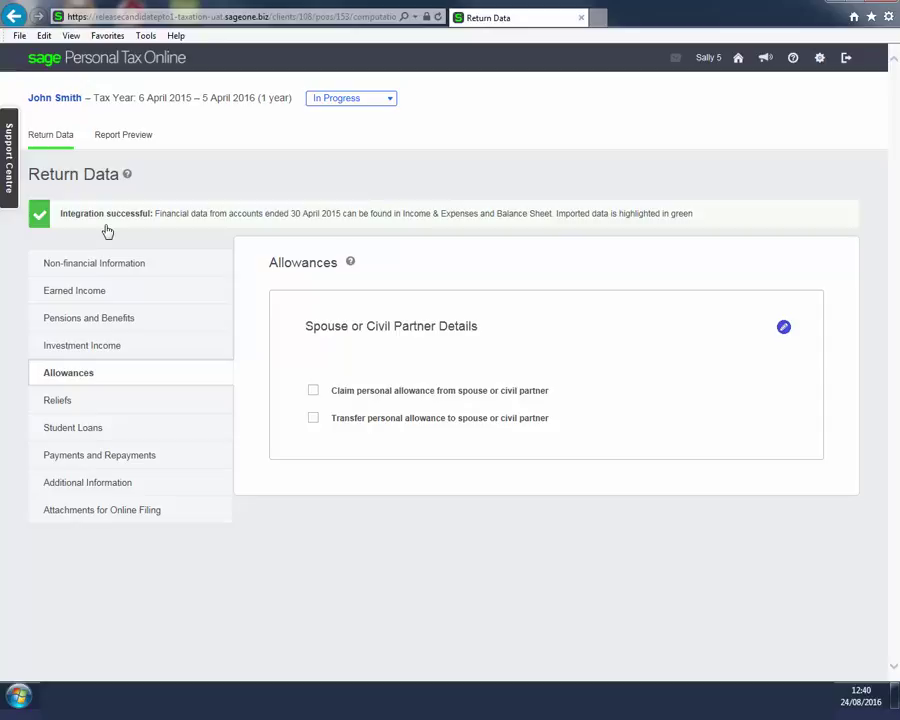
pyautogui.click(44, 398)
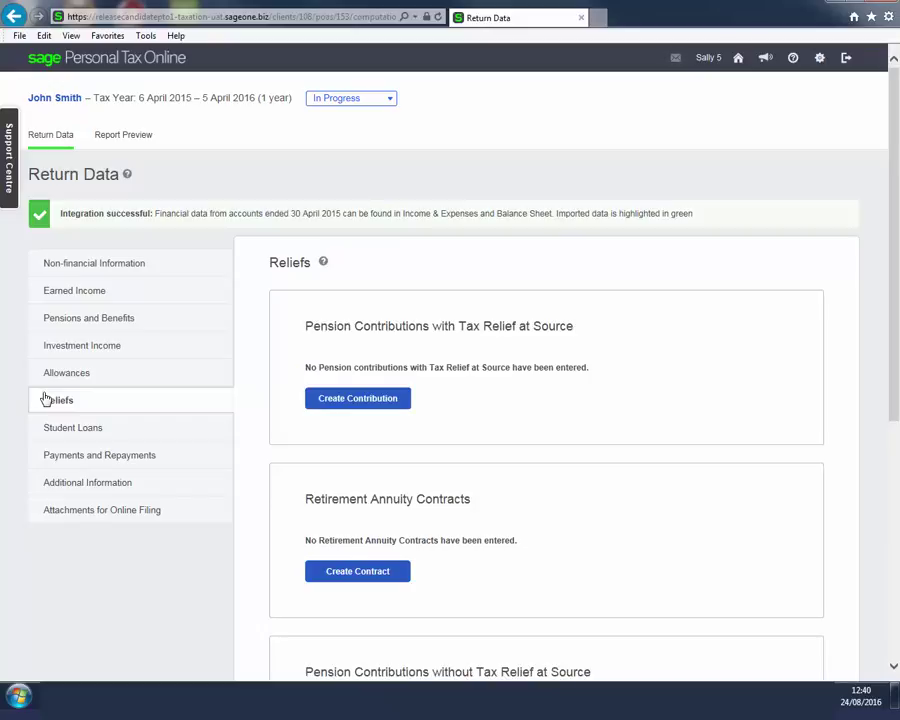
pyautogui.click(67, 443)
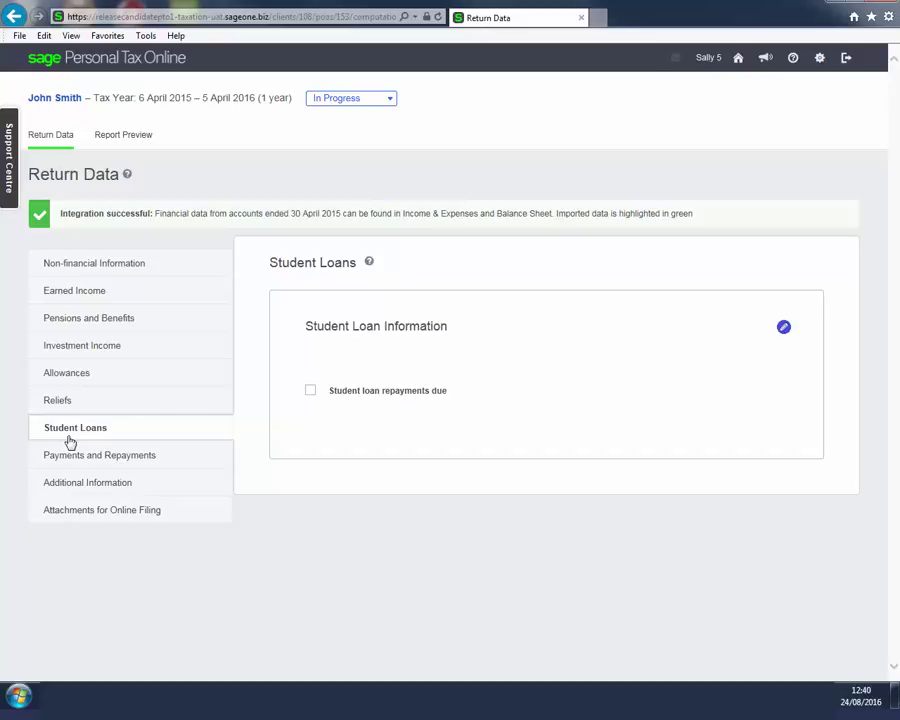
pyautogui.click(74, 459)
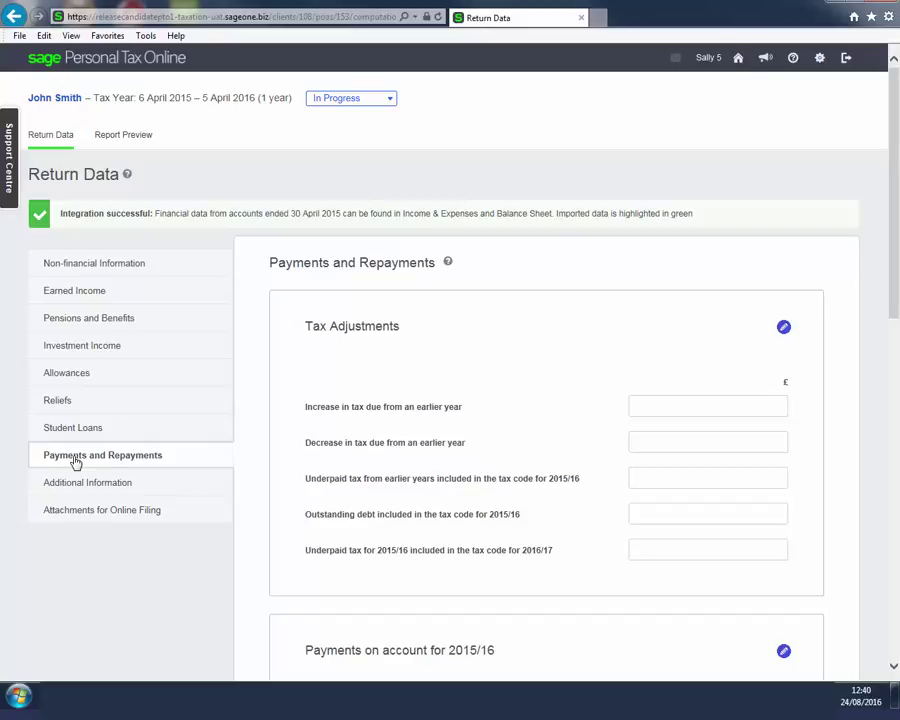
pyautogui.click(87, 492)
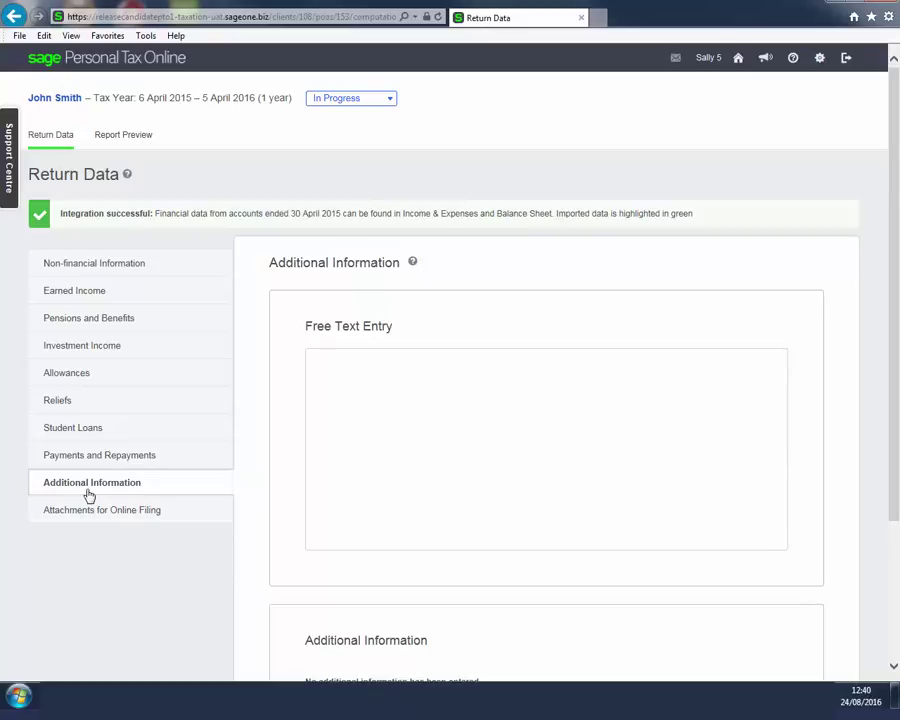
pyautogui.click(102, 510)
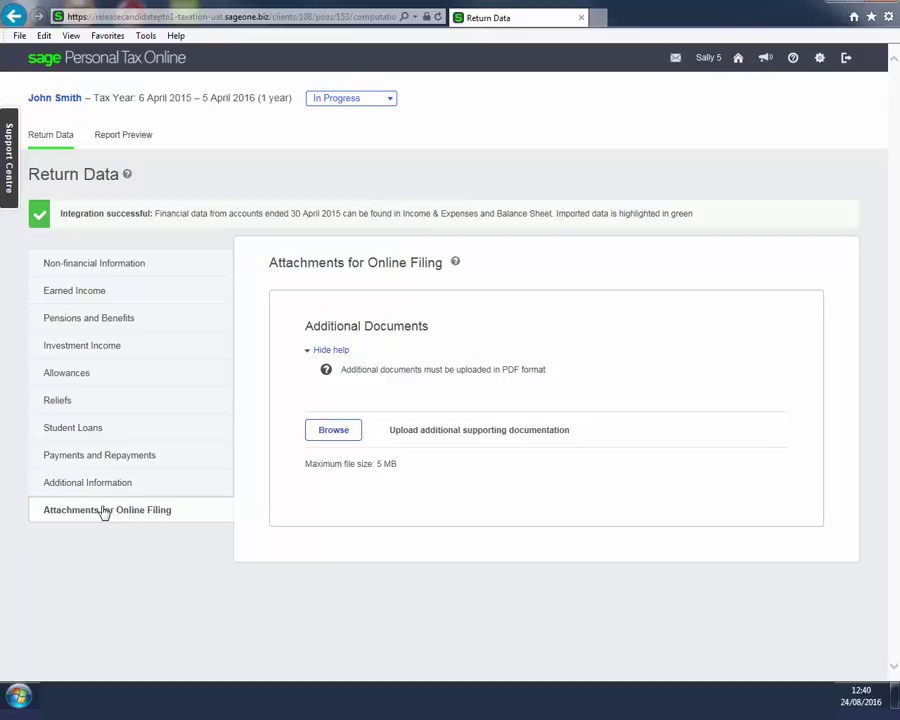
# Step: Preview the tax report and examine its income, tax rate bands and income tax due
pyautogui.click(146, 143)
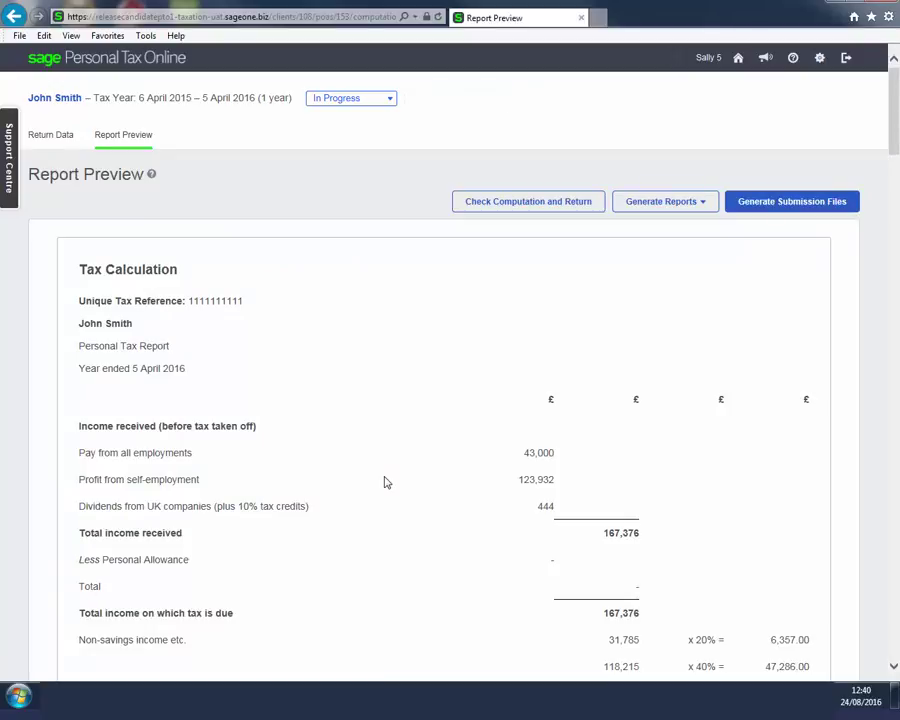
pyautogui.scroll(-5, 385, 482)
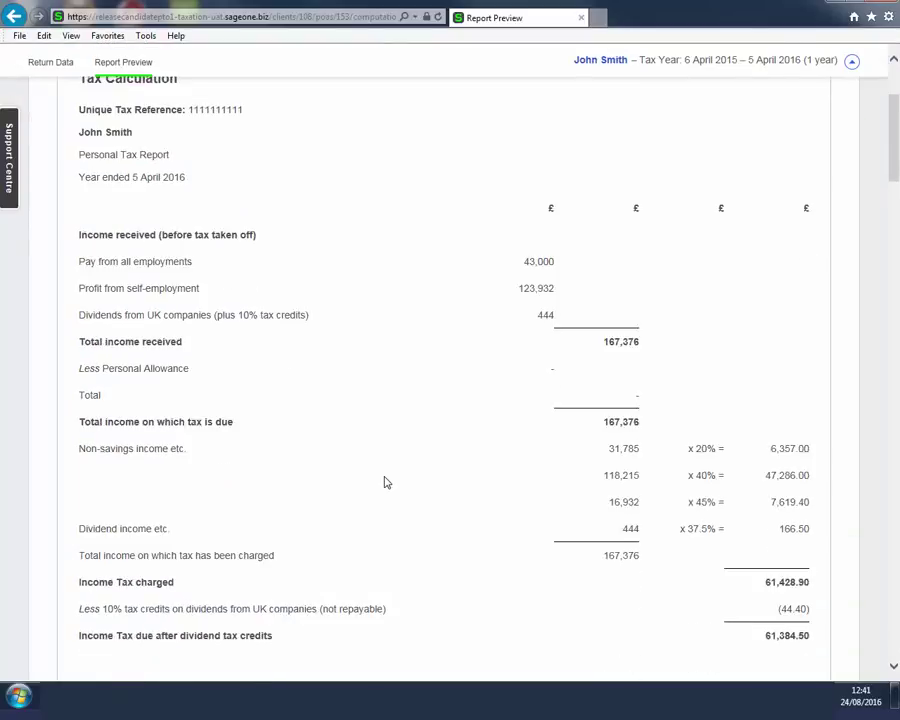
pyautogui.scroll(4, 385, 482)
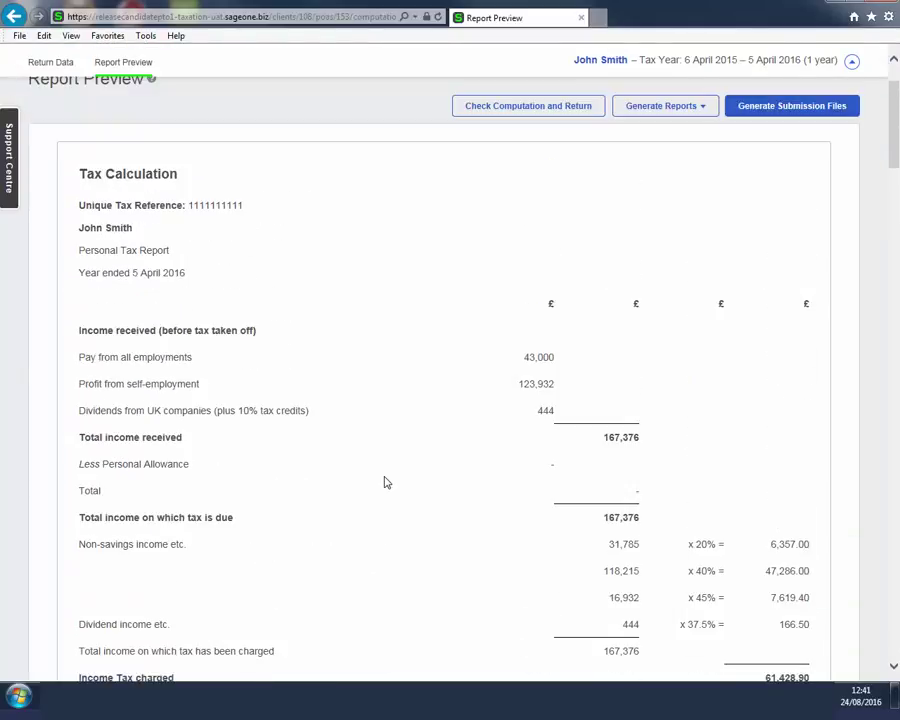
# Step: Generate the Report PDF, examine its Tax Calculation and Tax Summary pages, and close the PDF
pyautogui.click(668, 106)
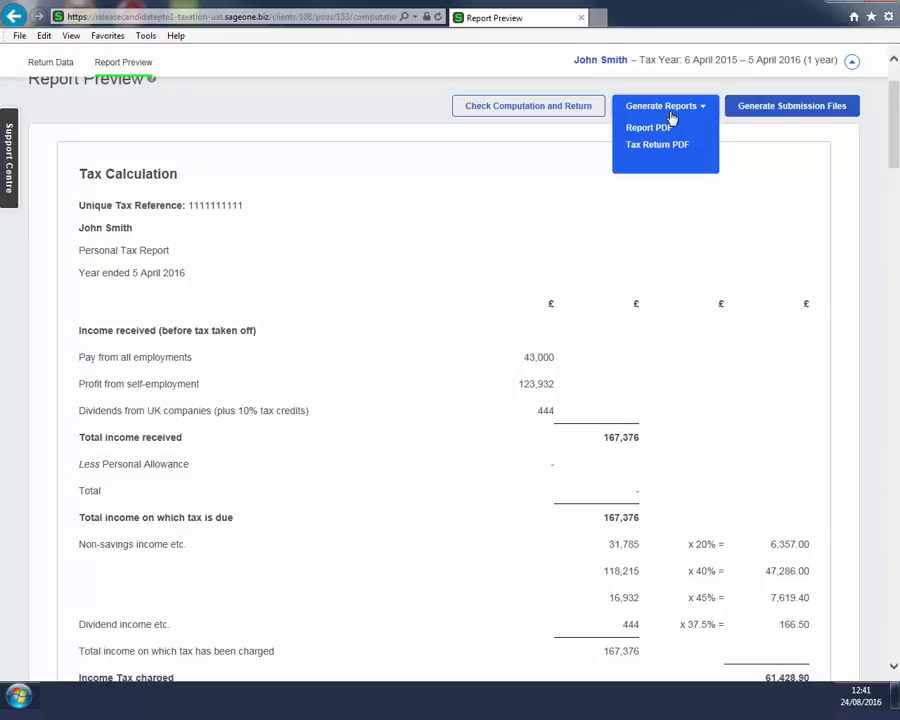
pyautogui.click(666, 129)
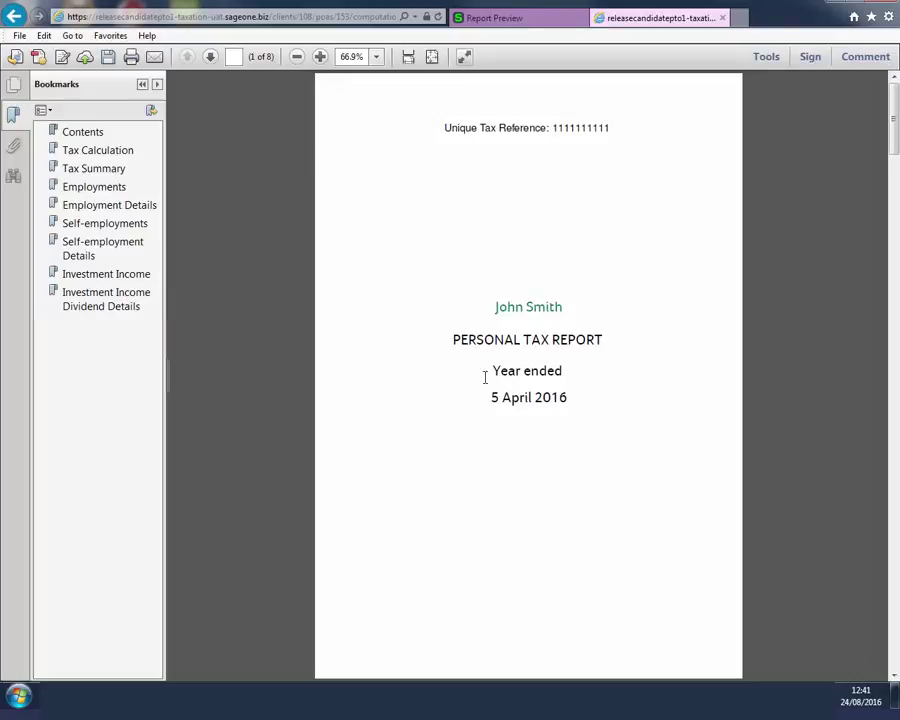
pyautogui.click(97, 150)
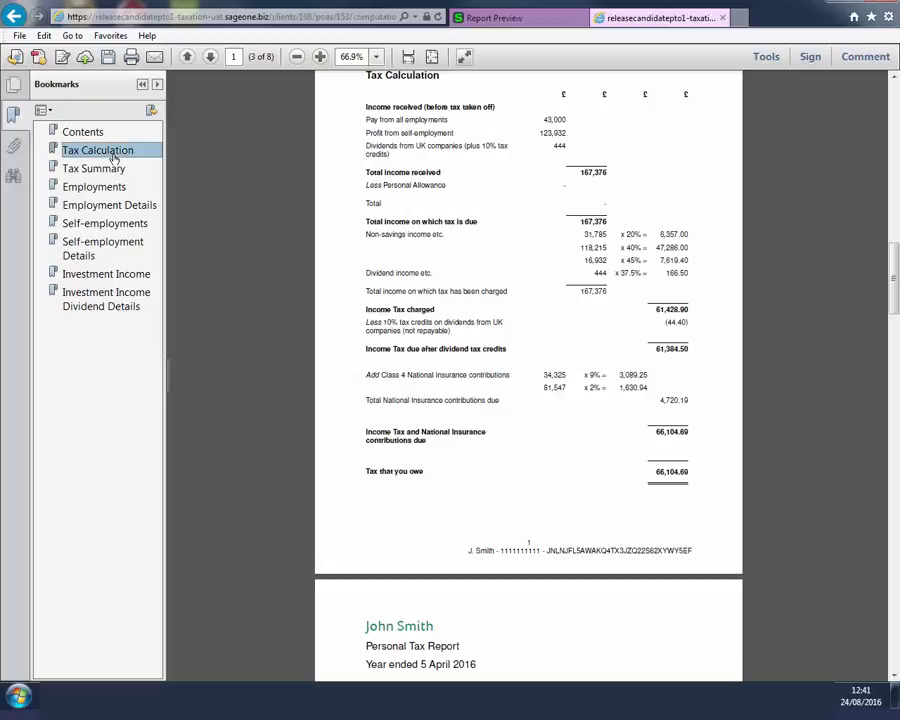
pyautogui.click(113, 171)
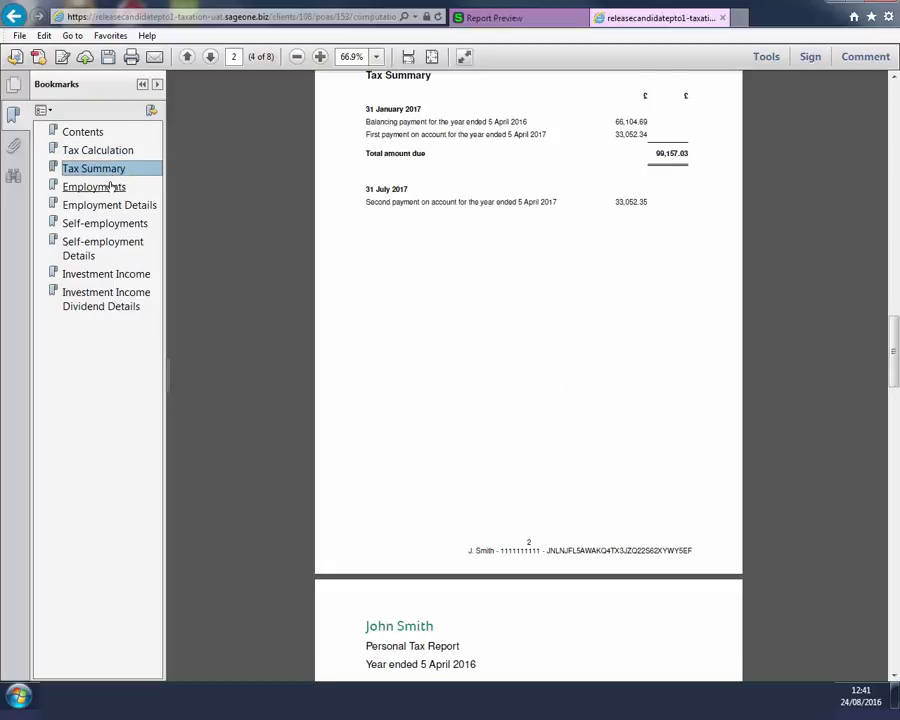
pyautogui.click(722, 17)
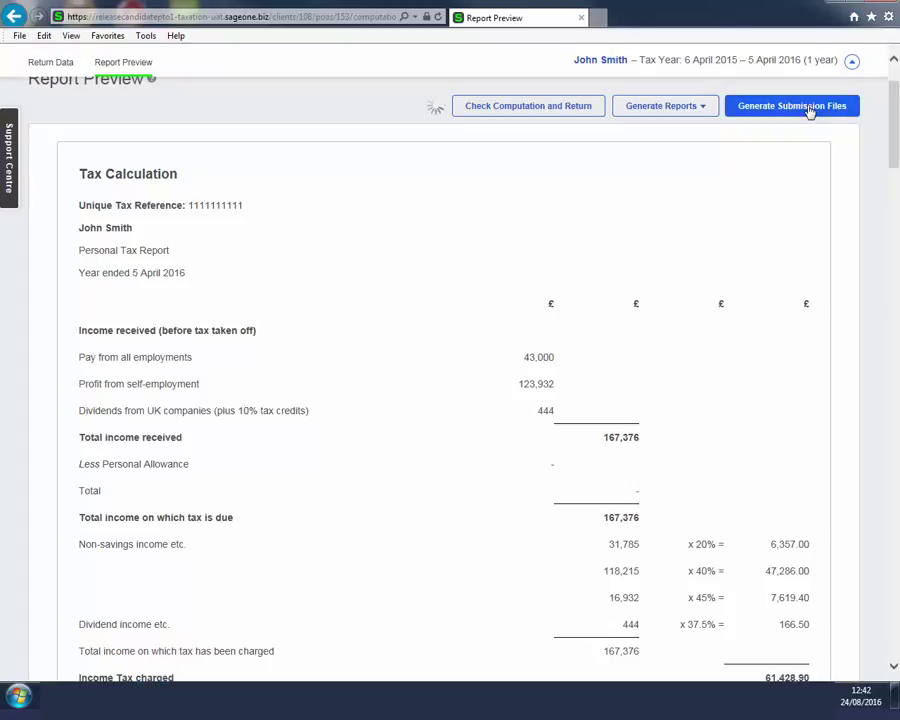
# Step: Generate the XML SA100 submission file for 6 April 2015 - 5 April 2016 and submit it to HMRC with the stored credentials
pyautogui.click(810, 112)
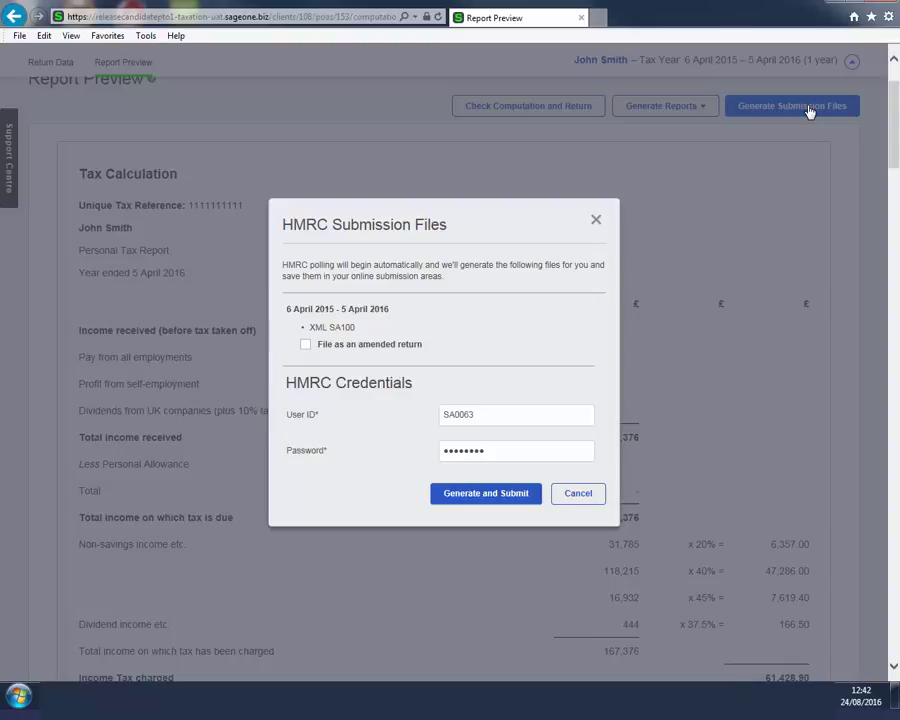
pyautogui.click(512, 494)
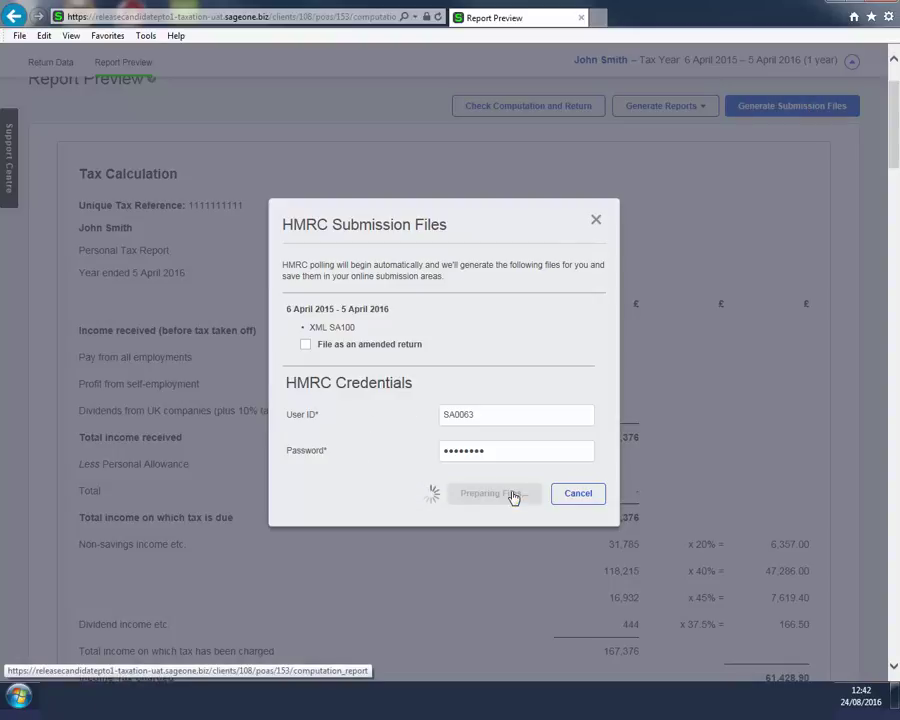